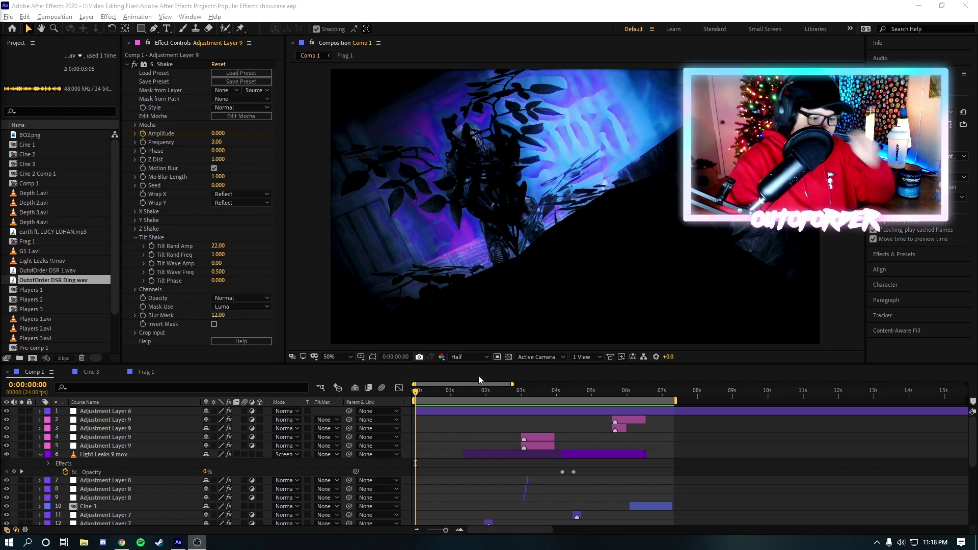
- Scrub and preview the start of Comp 1, return to the first frame, and zoom the timeline in
drag(464, 395, 427, 398)
key(space)
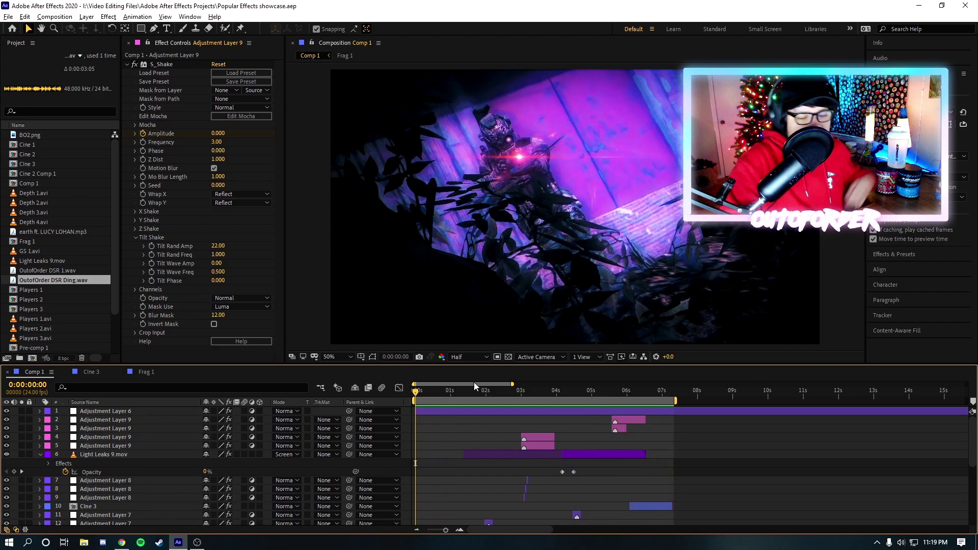
click(466, 389)
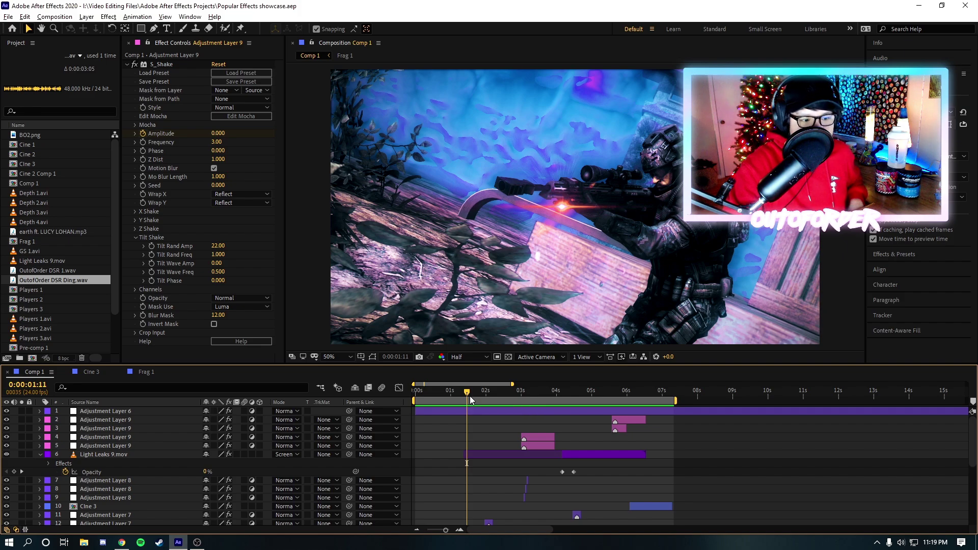
key(Home)
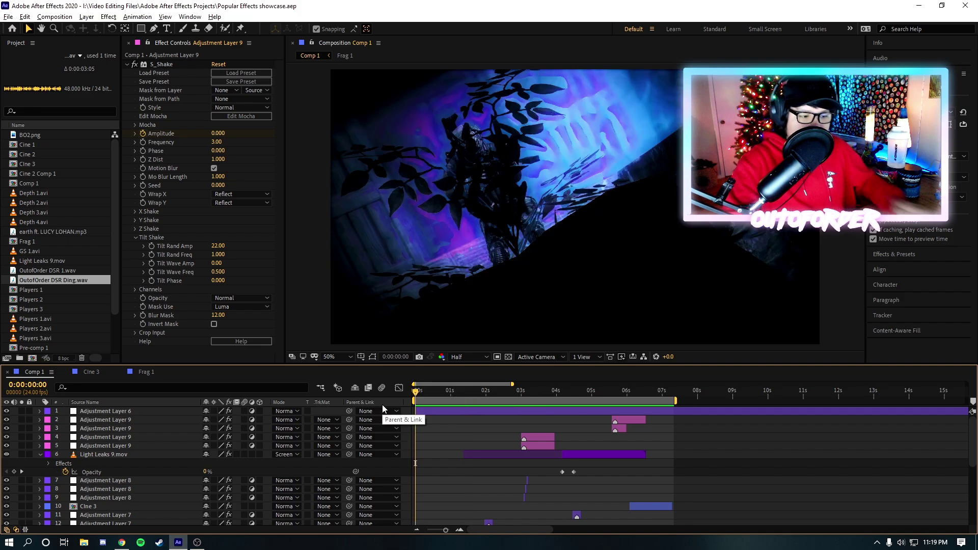
key(equal)
key(equal)
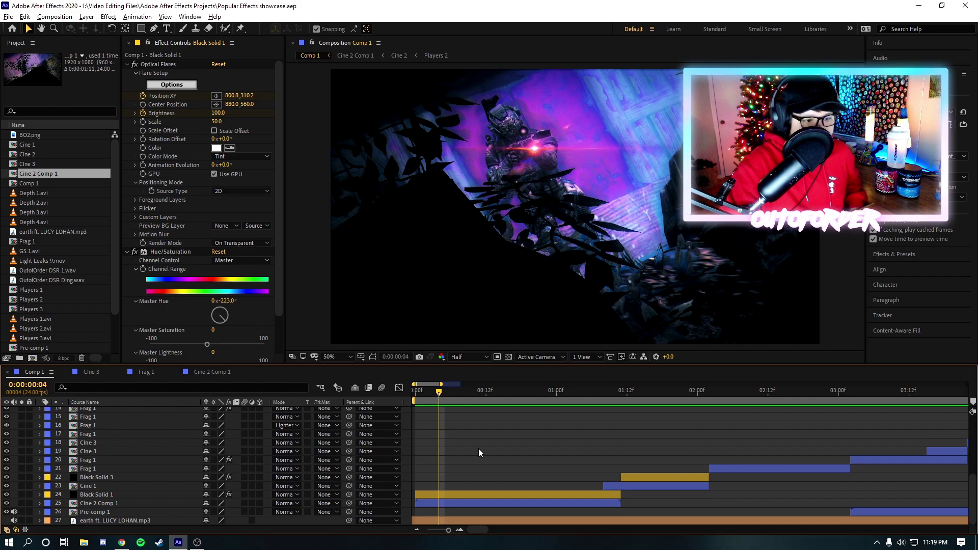
- Scrub the opening flare shot, toggle Black Solid 1's Hue/Saturation off and on, and open Optical Flares Options
drag(439, 390, 467, 393)
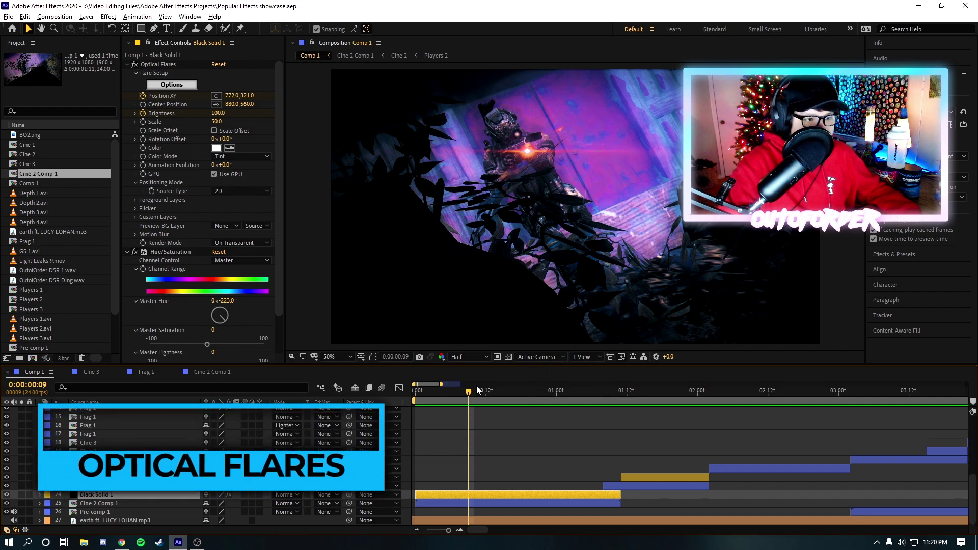
drag(479, 393, 503, 396)
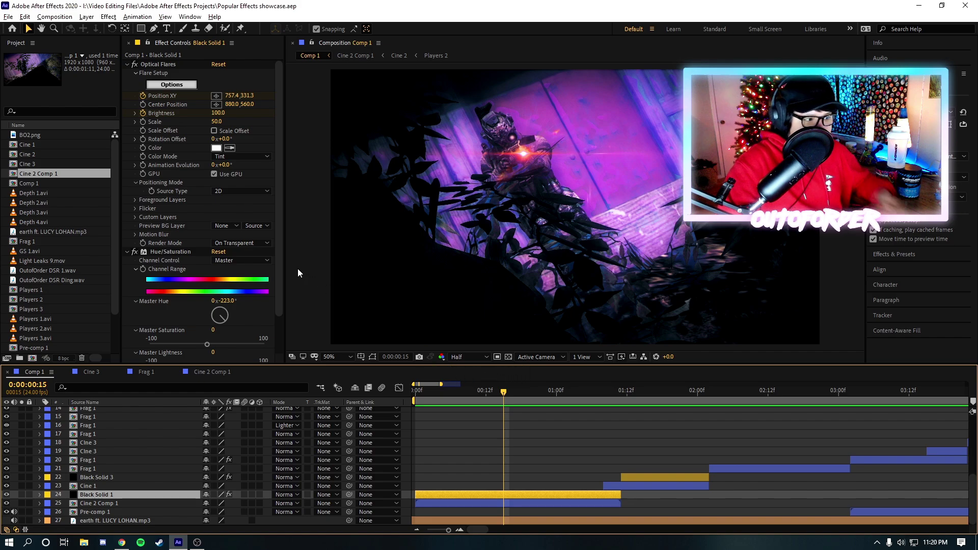
click(134, 255)
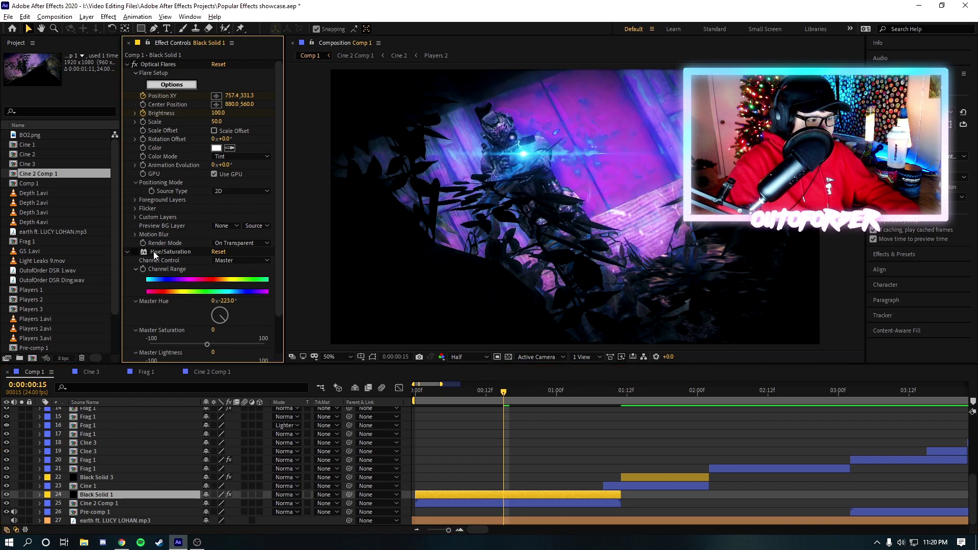
click(135, 252)
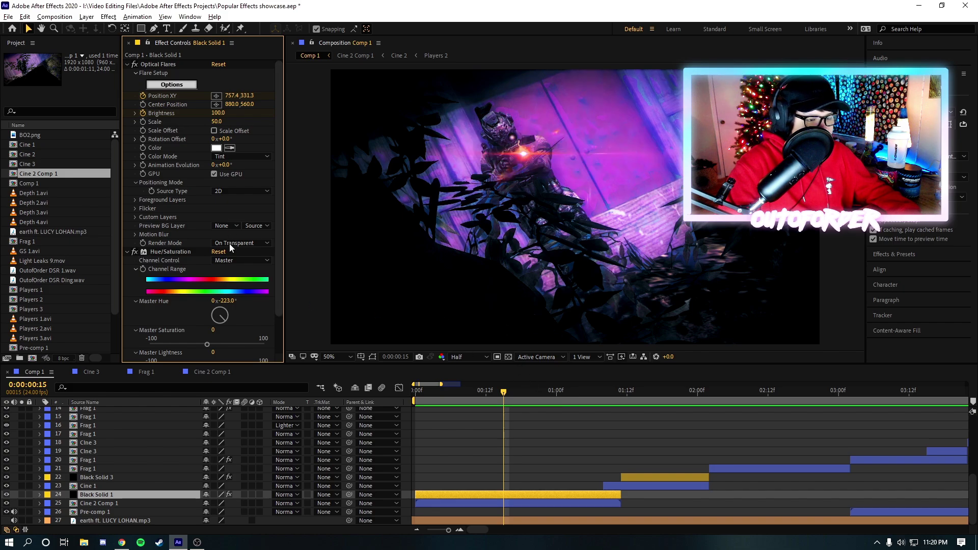
click(188, 85)
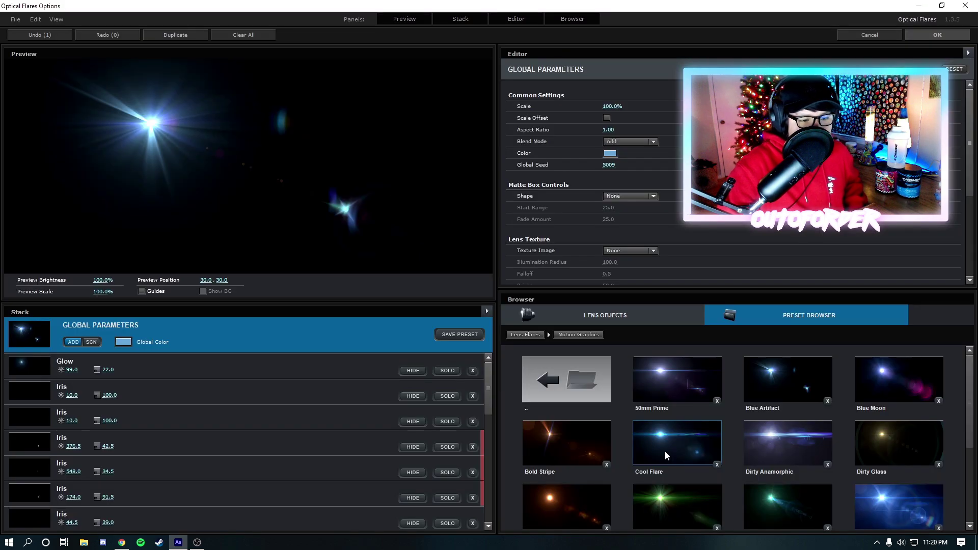
drag(262, 149, 178, 123)
scroll(375, 415, down, 3)
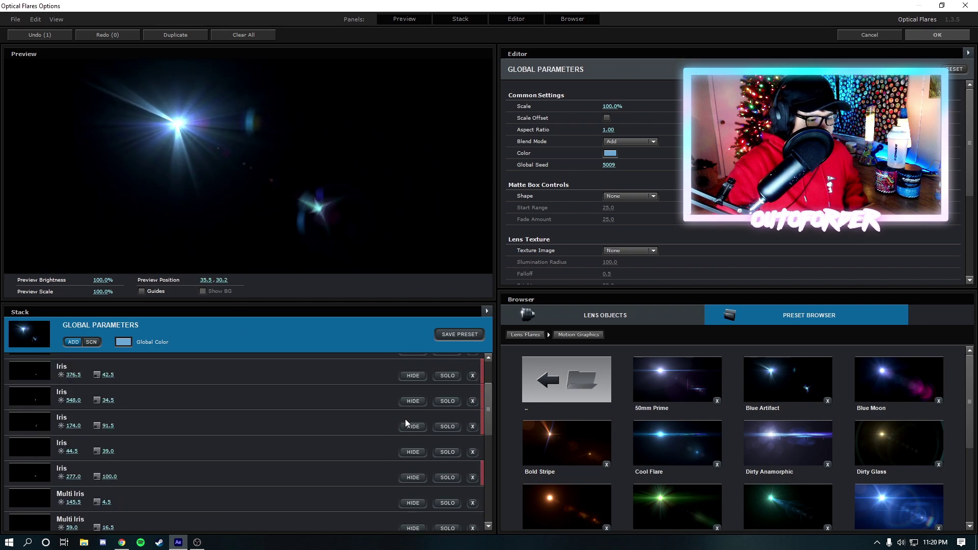
click(413, 415)
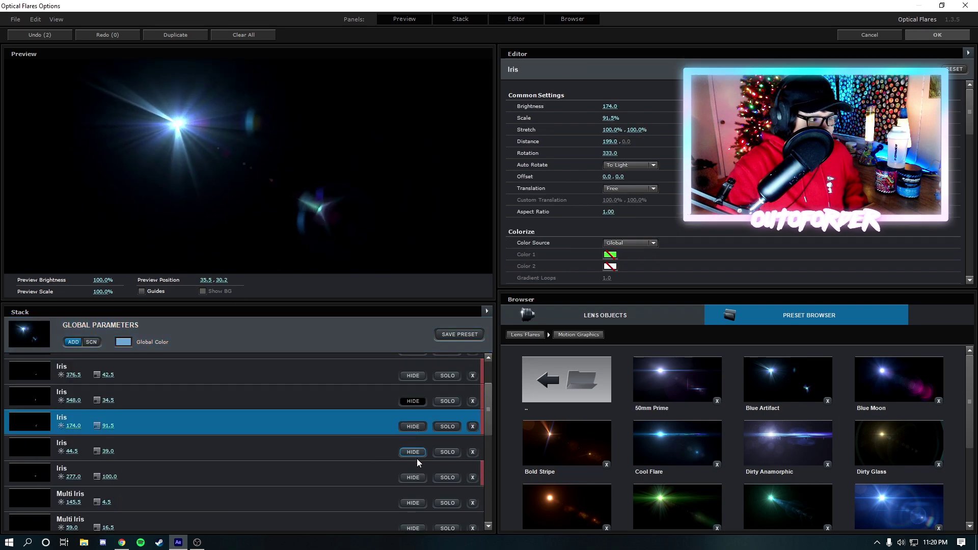
scroll(418, 481, up, 3)
click(417, 424)
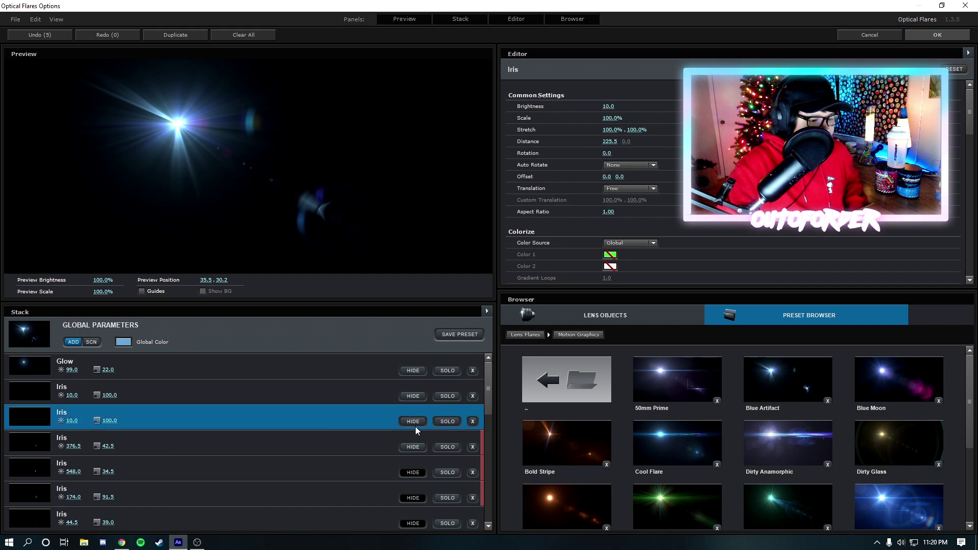
click(413, 396)
click(410, 371)
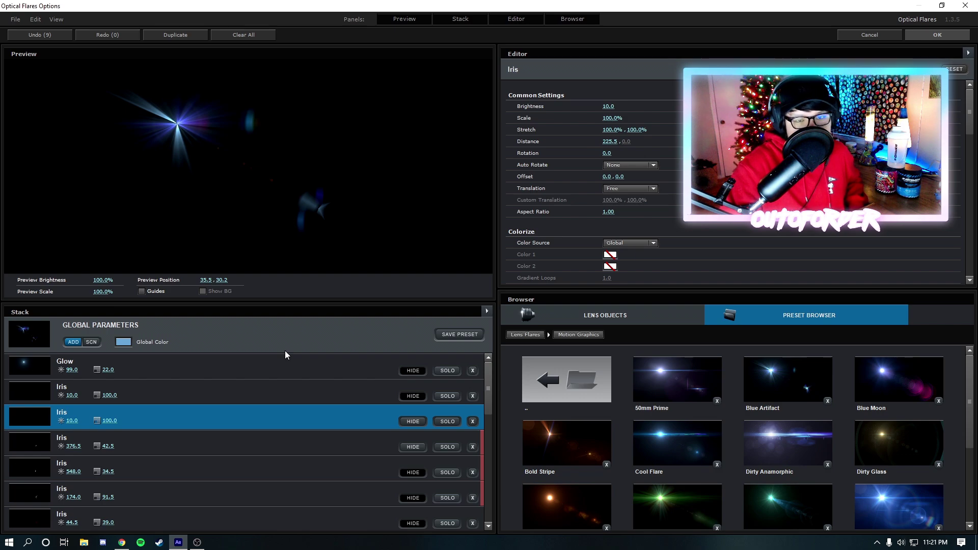
drag(306, 173, 149, 108)
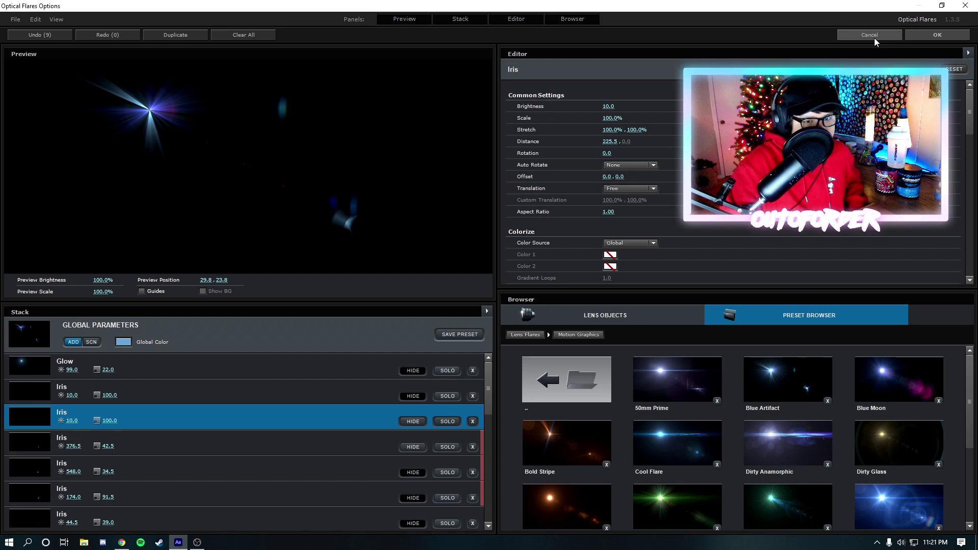
click(872, 35)
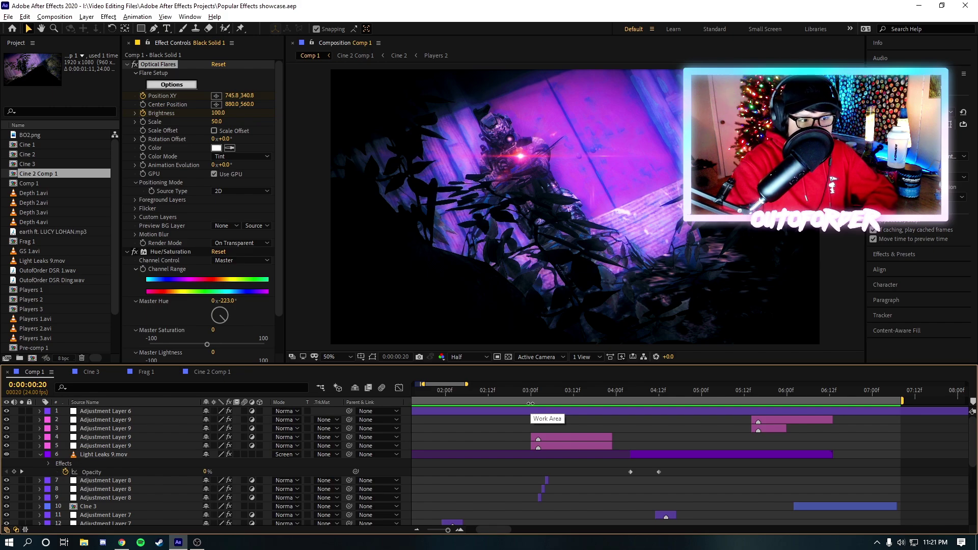
- Review the frames around the three-second cut, between 0:00:02:17 and 0:00:03:07
click(506, 391)
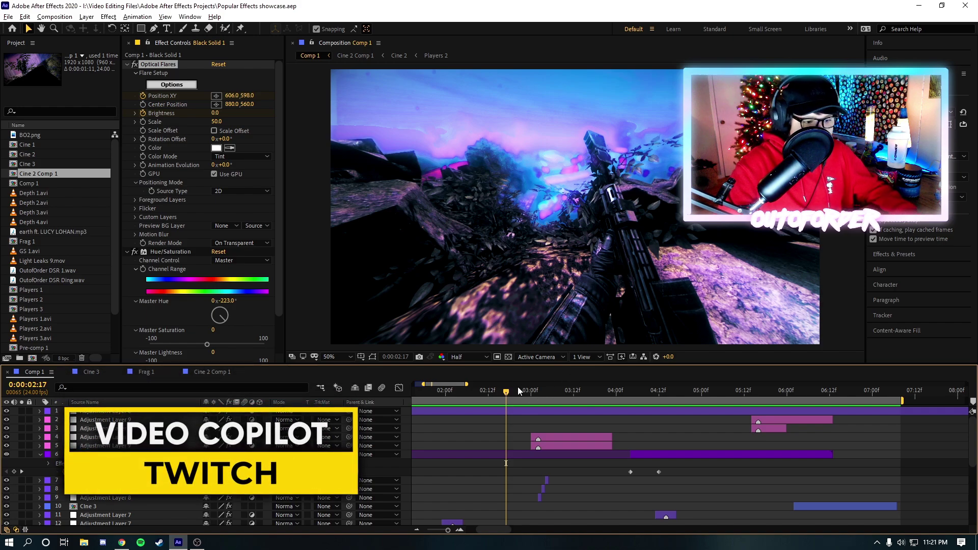
click(531, 390)
drag(533, 391, 538, 391)
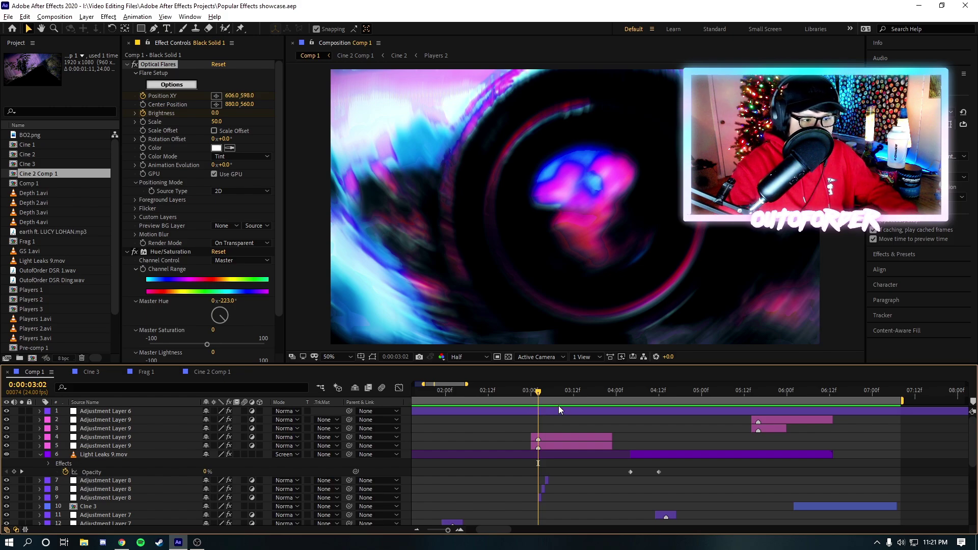
drag(546, 393, 555, 394)
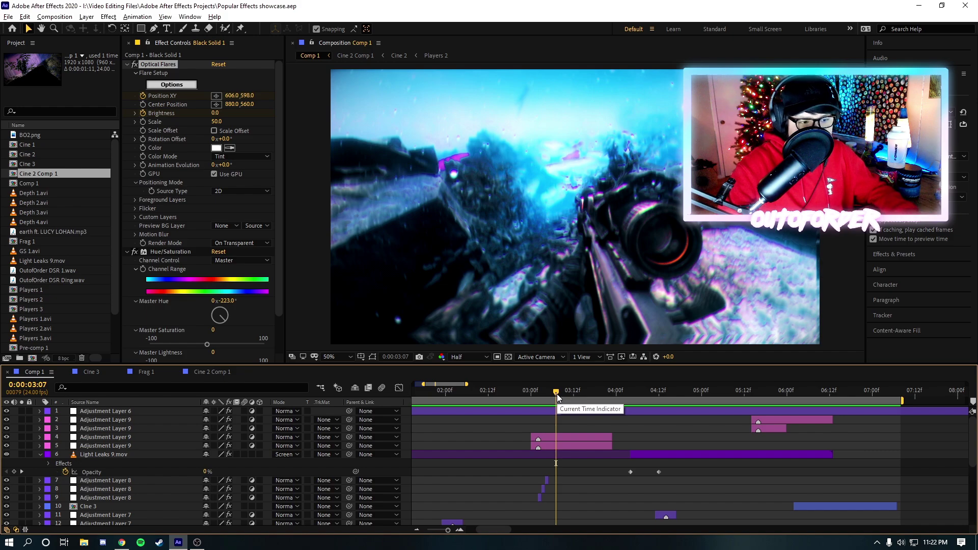
drag(558, 394, 531, 394)
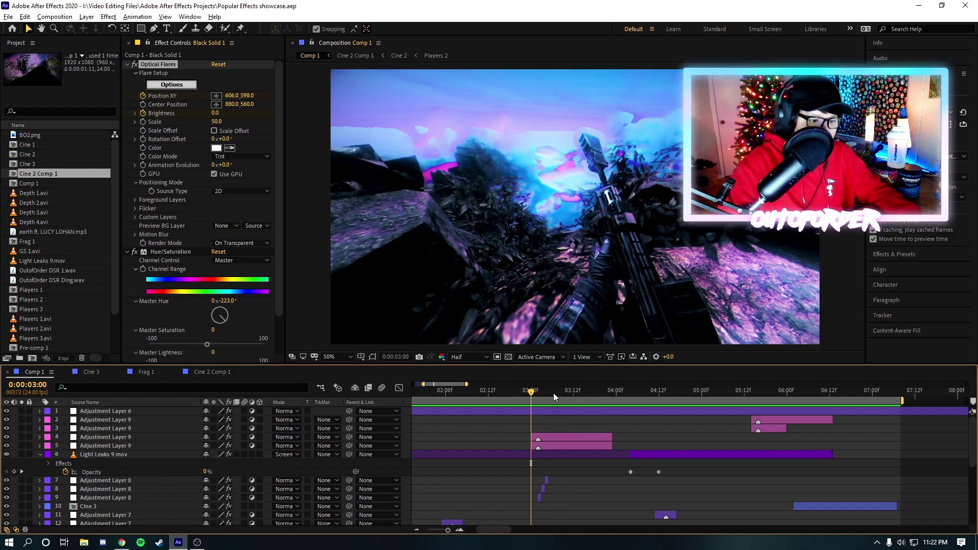
drag(531, 393, 542, 413)
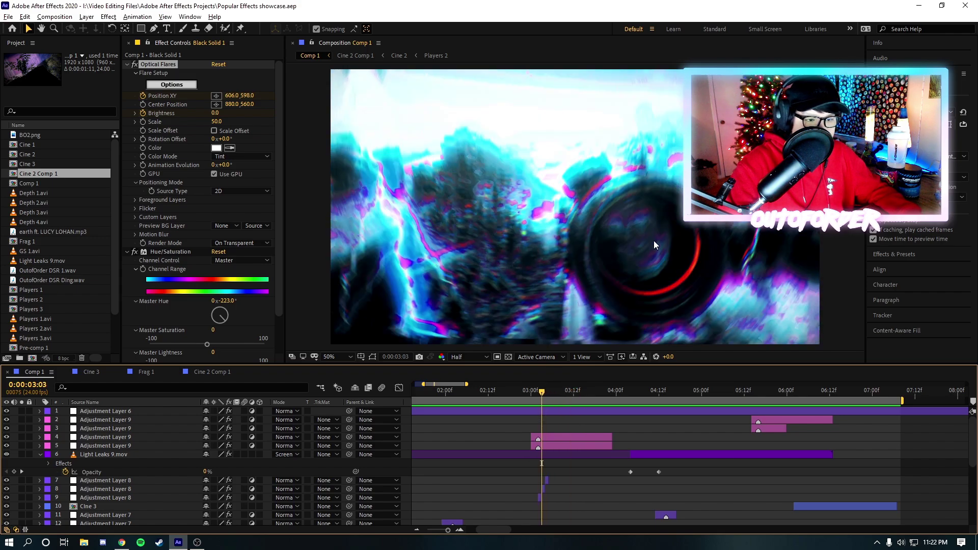
- Preview ahead to about six seconds and select Adjustment Layer 9 to show its Twitch settings
scroll(854, 413, right, 2)
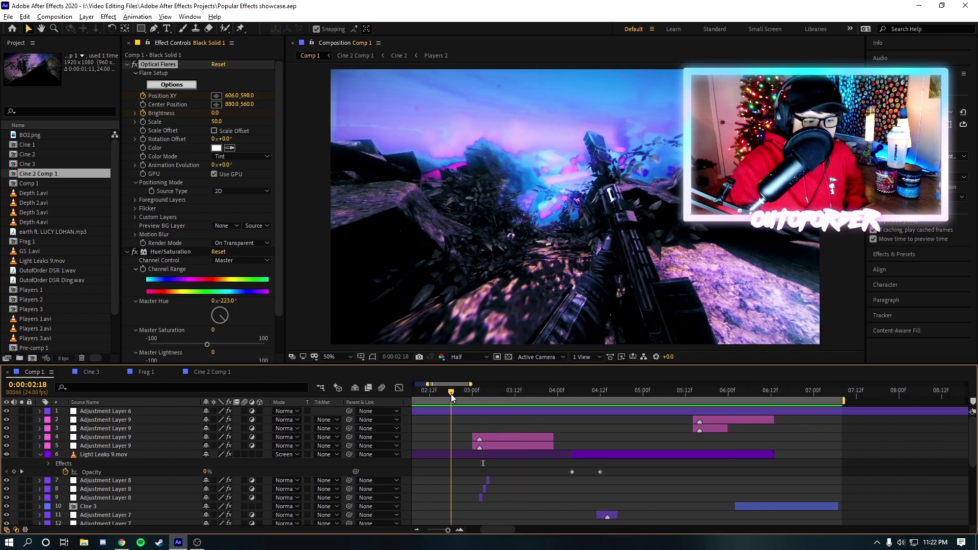
drag(448, 400, 692, 400)
key(space)
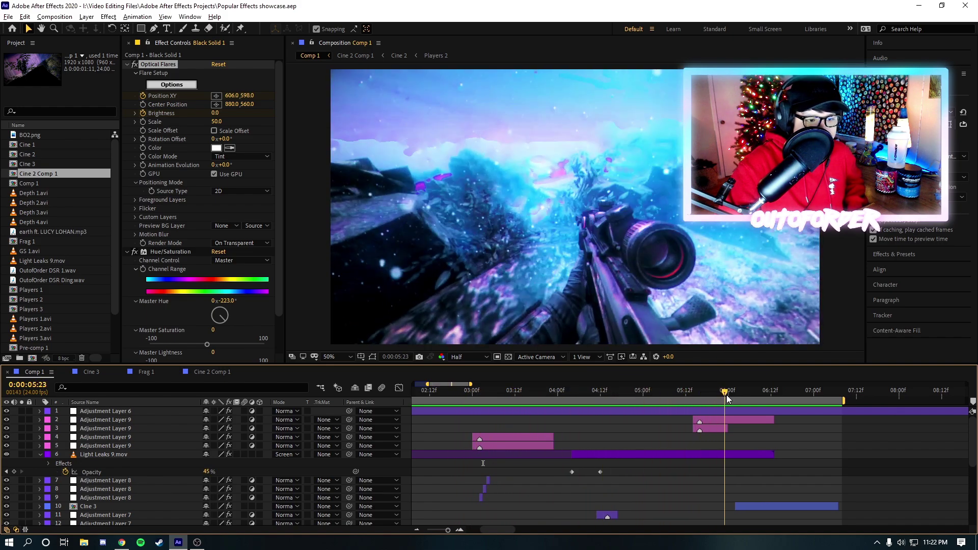
click(708, 429)
- Move to 0:00:05:20, then zoom the timeline out and scrub back to about two seconds
drag(692, 390, 714, 392)
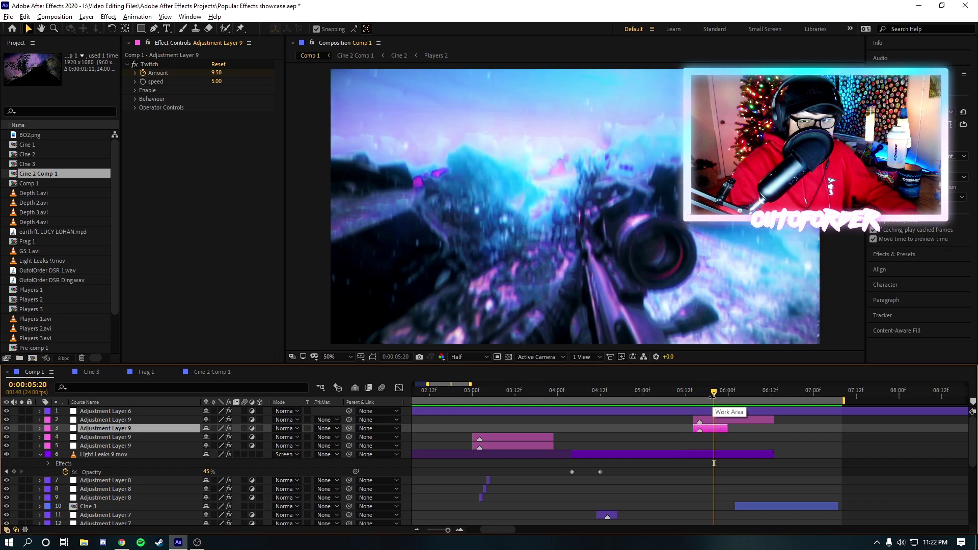
key(minus)
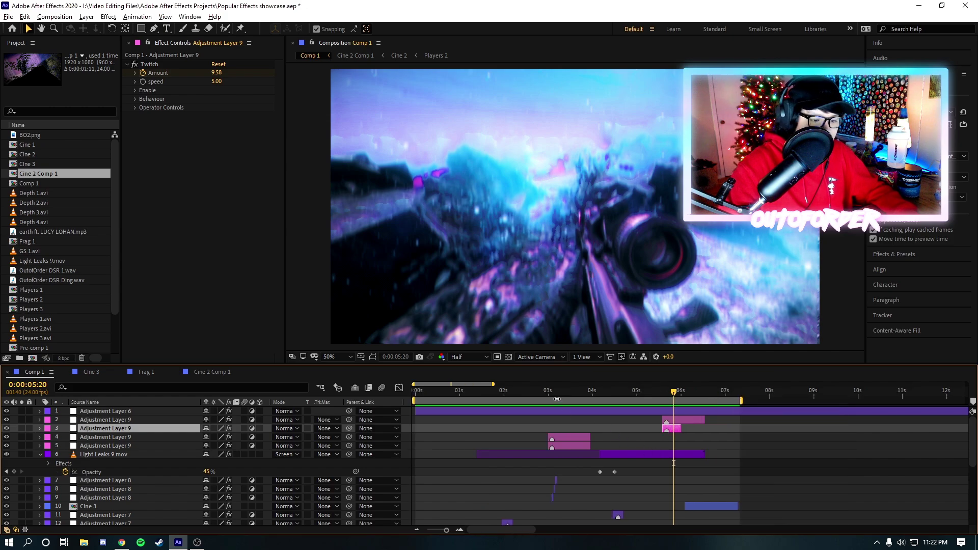
drag(671, 391, 508, 395)
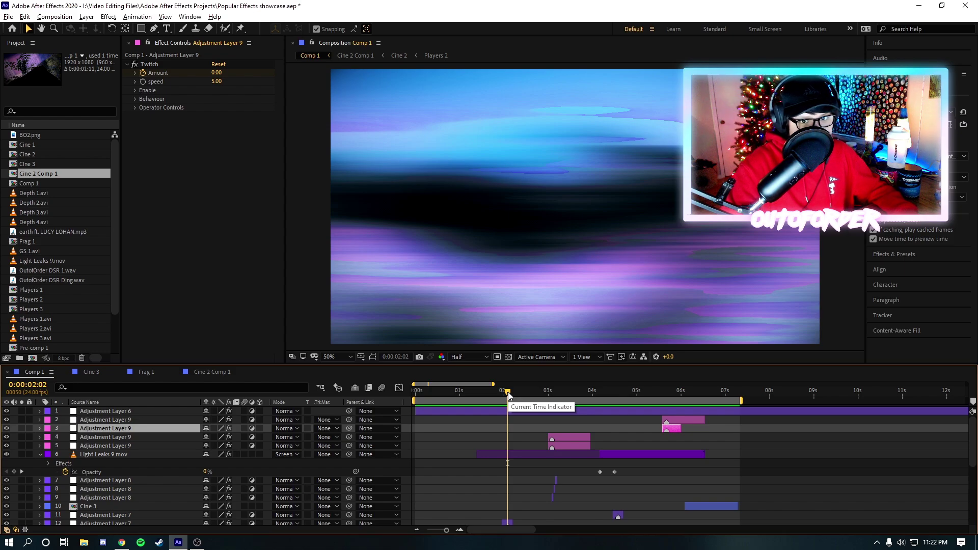
- Preview from 0:00:01:23, stop, and park the current time at 0:00:03:00
click(502, 393)
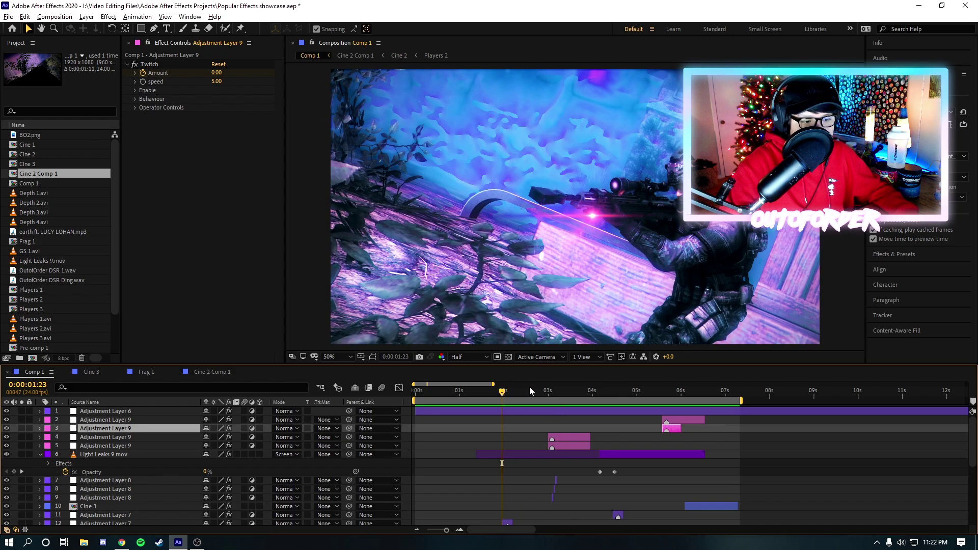
key(space)
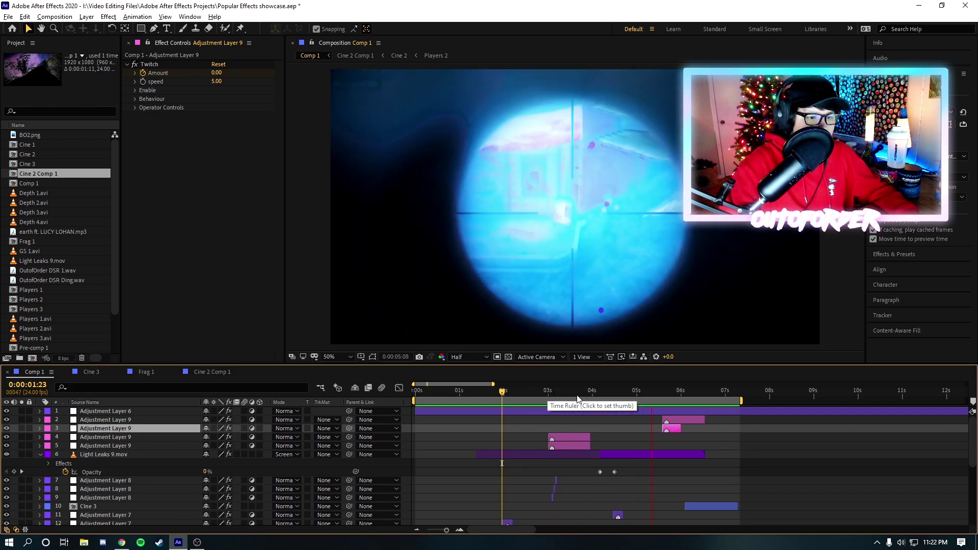
key(space)
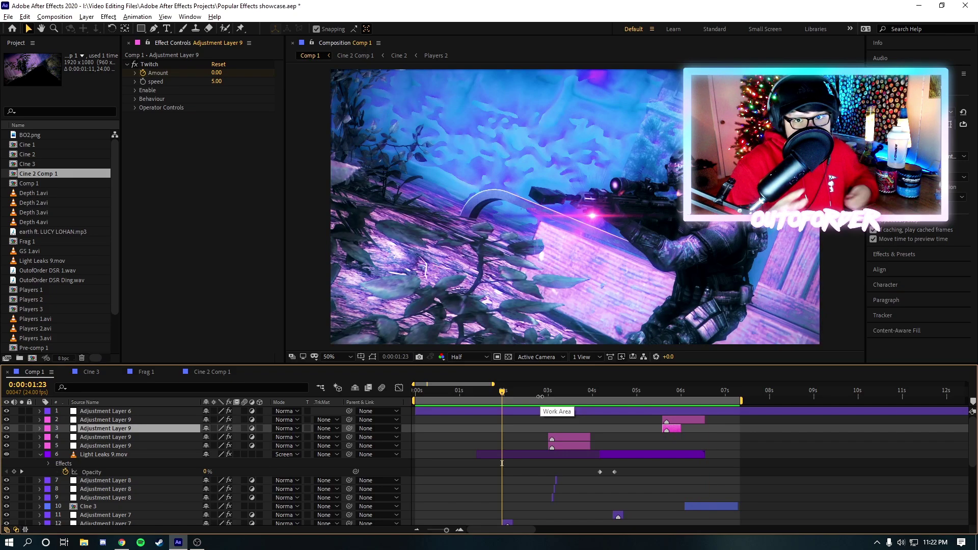
scroll(525, 397, up, 3)
click(510, 397)
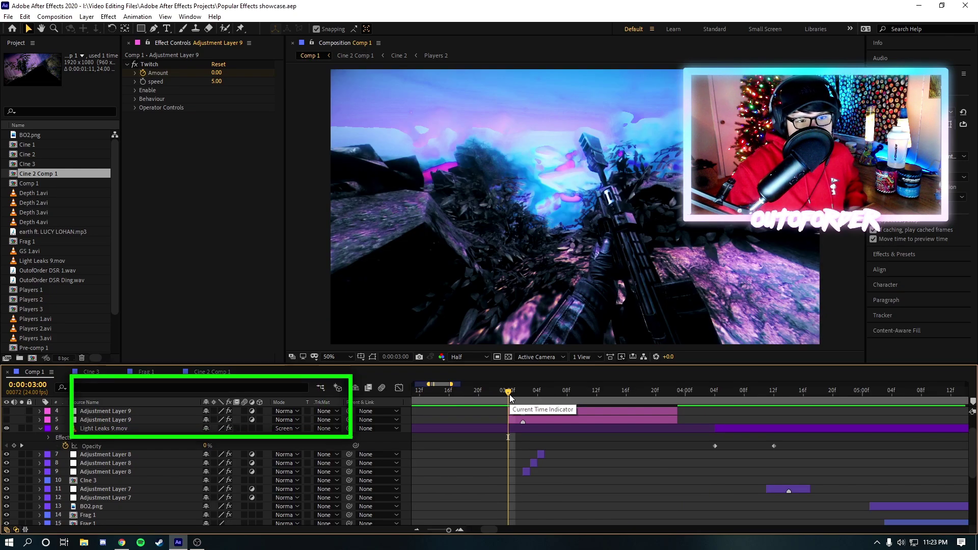
- Show Adjustment Layer 8's PixDither at 0:00:03:02, magnify the viewer to inspect dither pixels, then fit the frame
drag(510, 397, 523, 397)
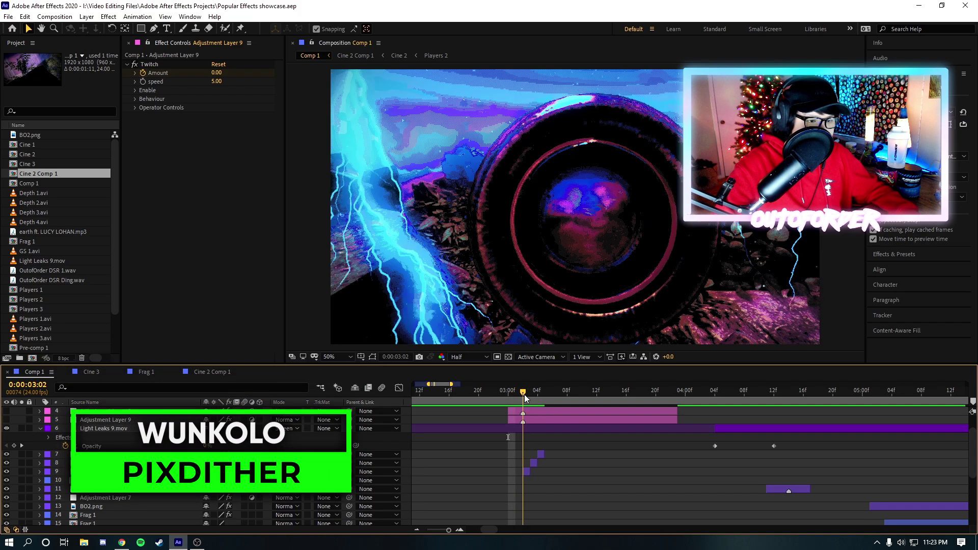
scroll(529, 472, up, 2)
click(527, 471)
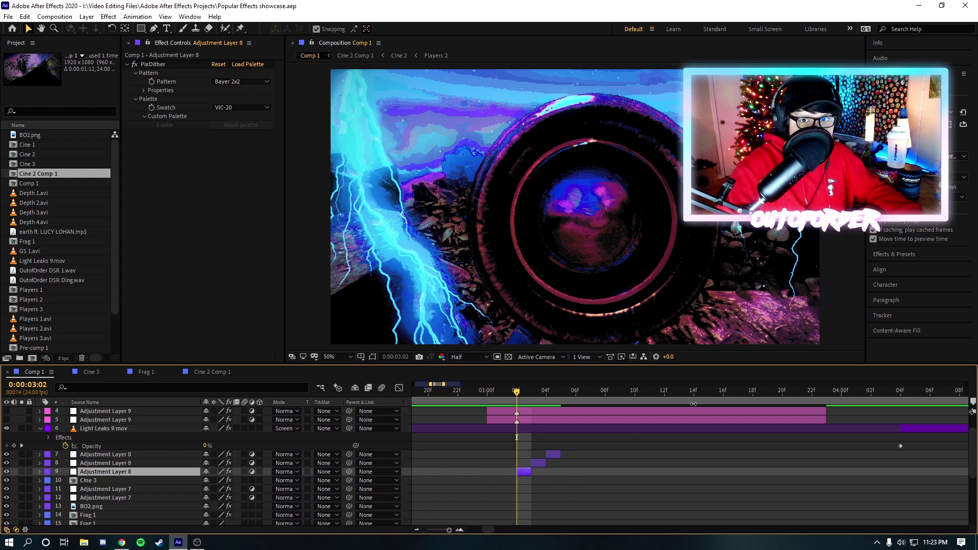
click(516, 399)
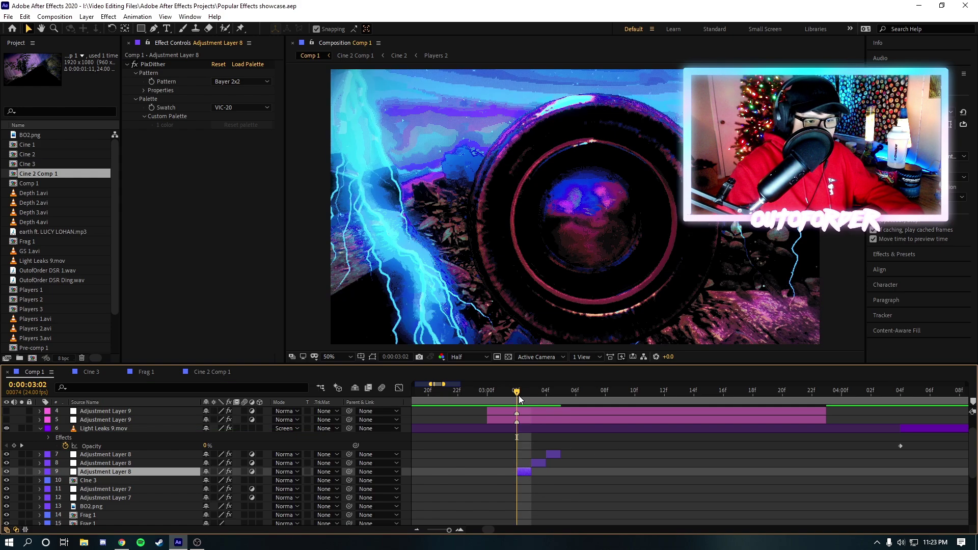
scroll(565, 236, up, 6)
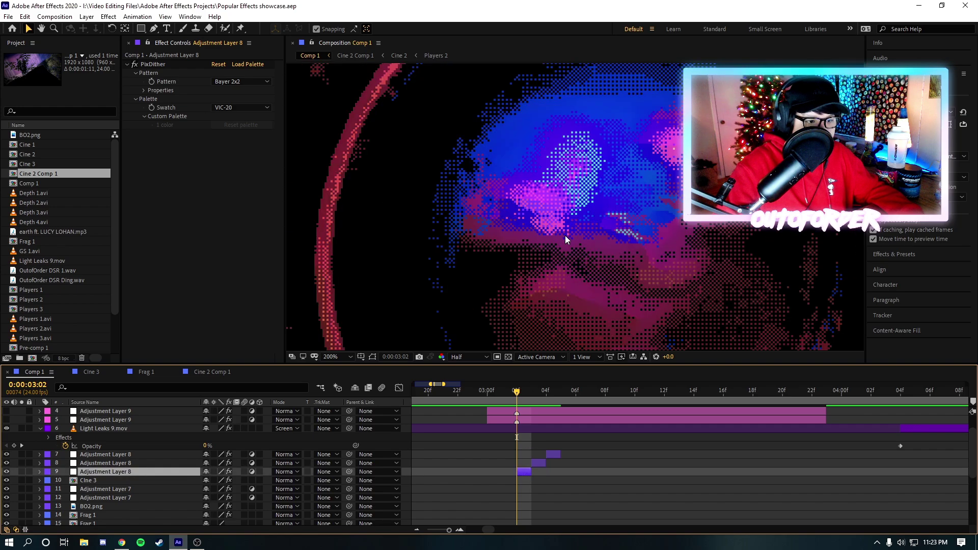
drag(553, 248, 571, 223)
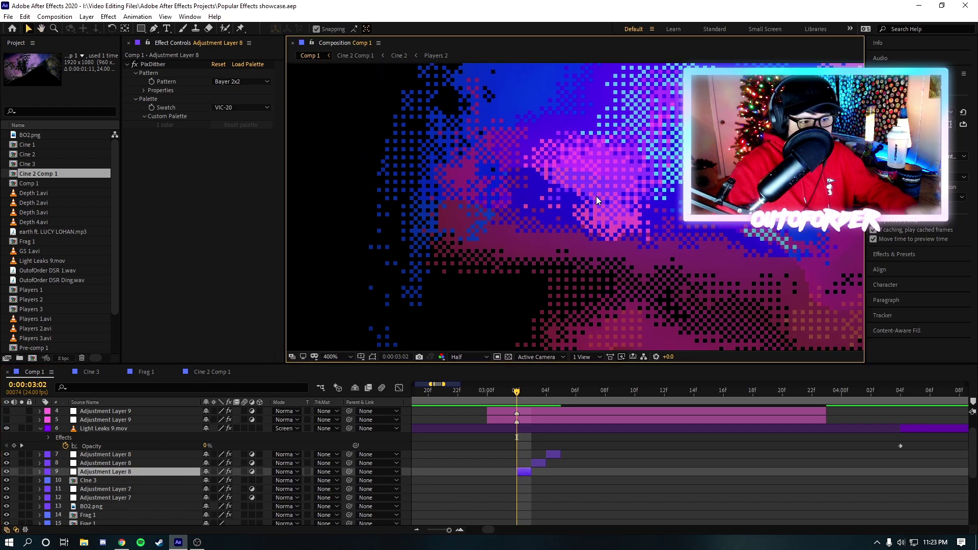
scroll(628, 220, down, 2)
scroll(627, 220, down, 4)
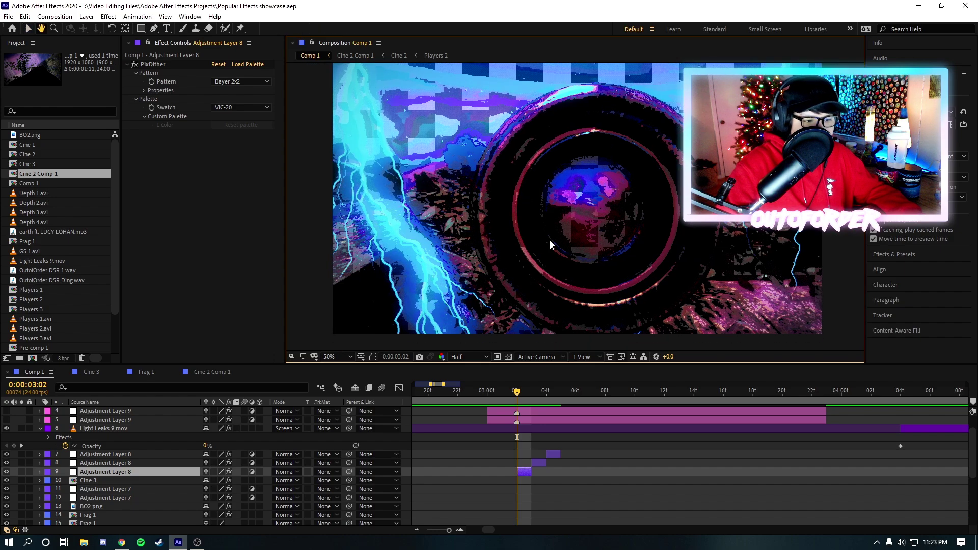
click(349, 357)
click(351, 186)
- Step through frames 0:00:03:01 to 0:00:03:04 and show the Cluster Dot 4x4, NES dither settings
click(504, 400)
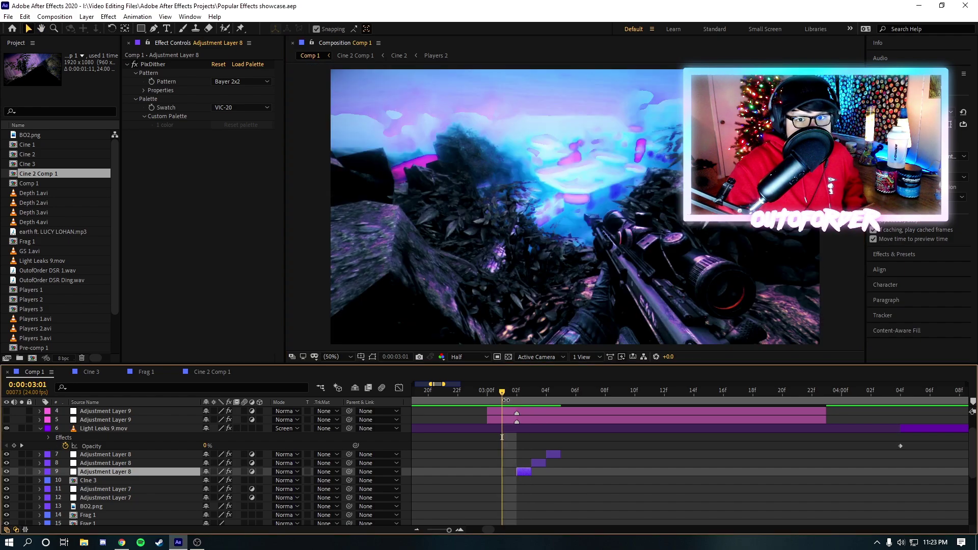
click(516, 395)
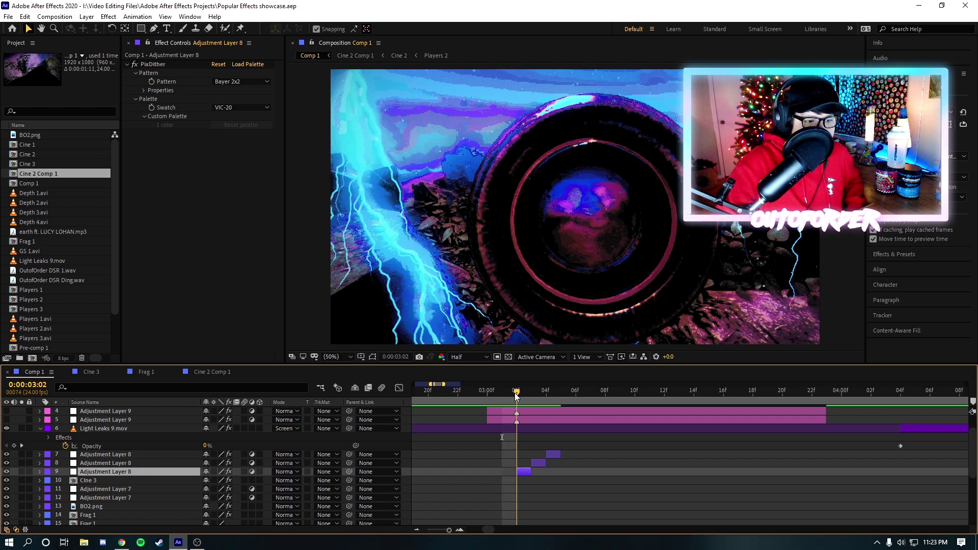
click(526, 395)
mouse_move(538, 393)
mouse_down()
mouse_move(546, 393)
mouse_move(516, 394)
mouse_move(546, 394)
mouse_up()
click(554, 454)
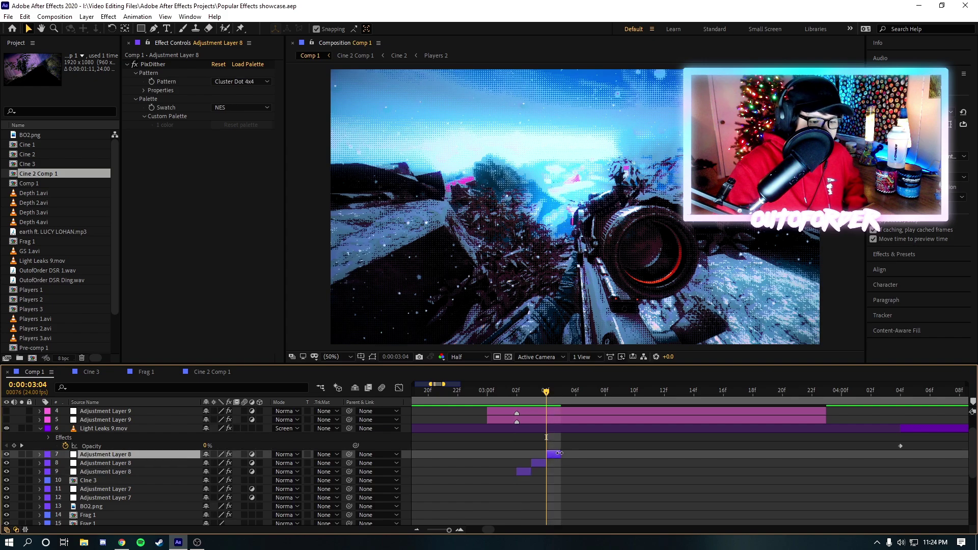
click(254, 108)
- Try the Gameboy and VGA 8-bit dither palettes, then undo back to NES
click(262, 208)
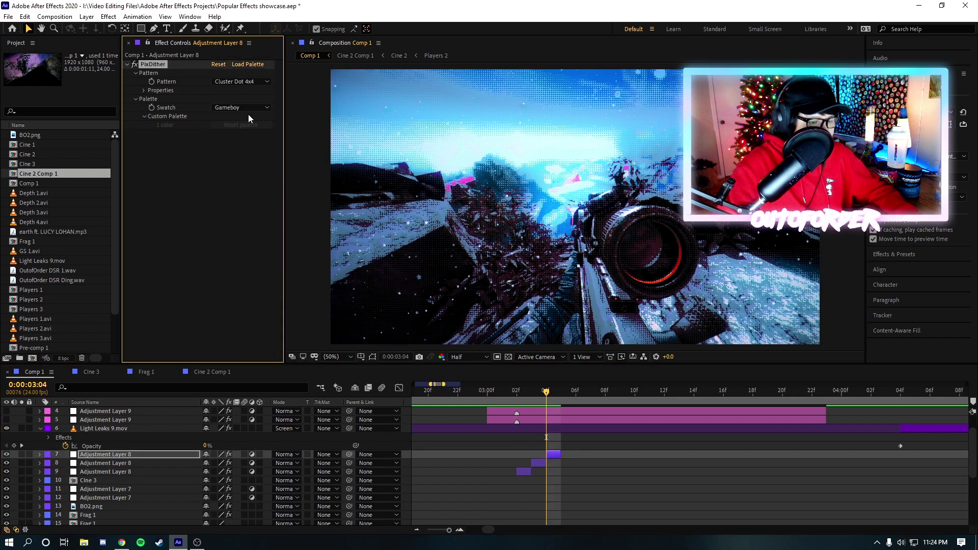
click(242, 107)
click(245, 252)
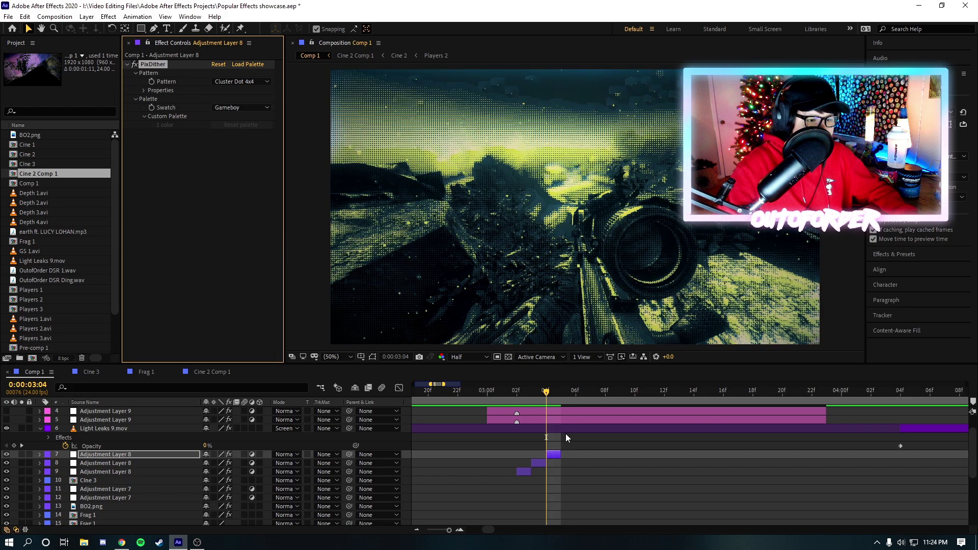
key(ctrl+z)
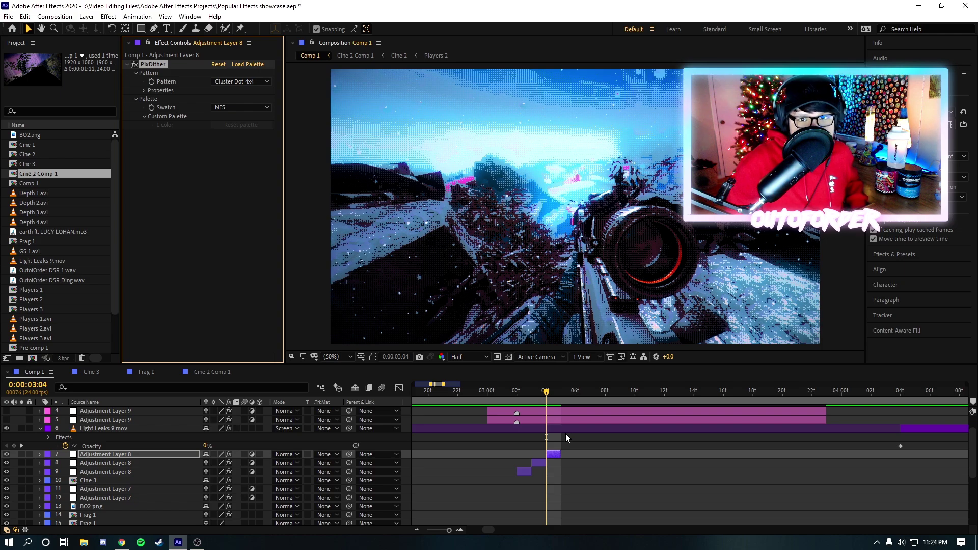
- Step through frames 0:00:03:01 to 0:00:03:04 to review the NES dither
click(498, 391)
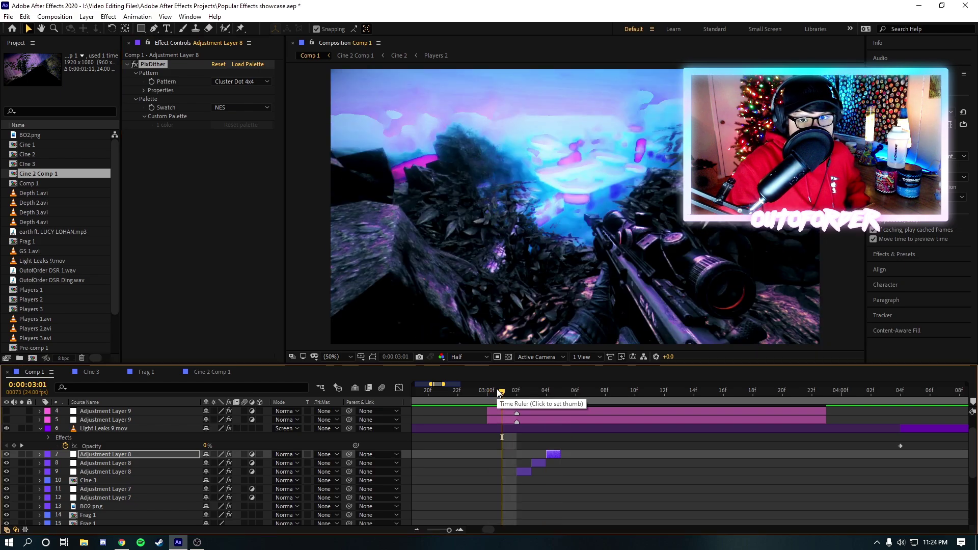
click(516, 392)
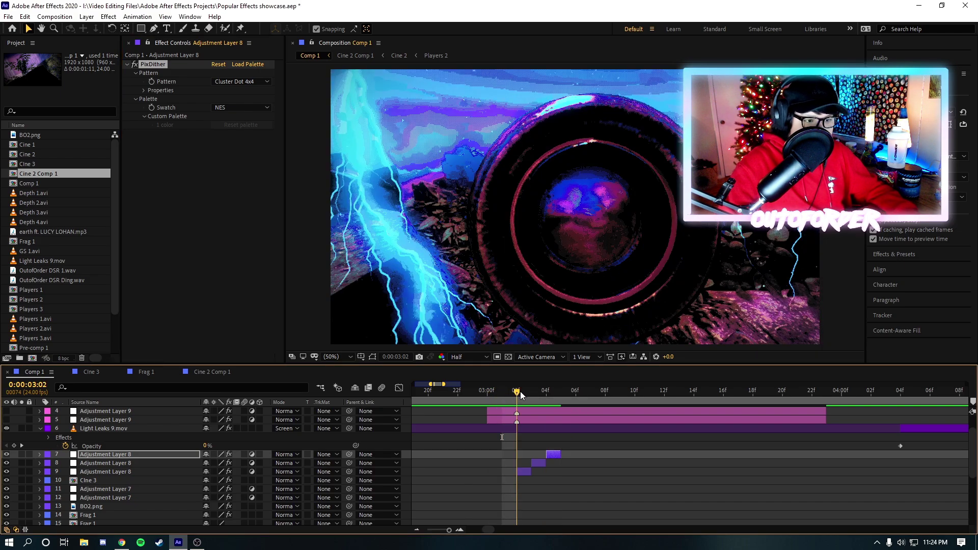
click(527, 393)
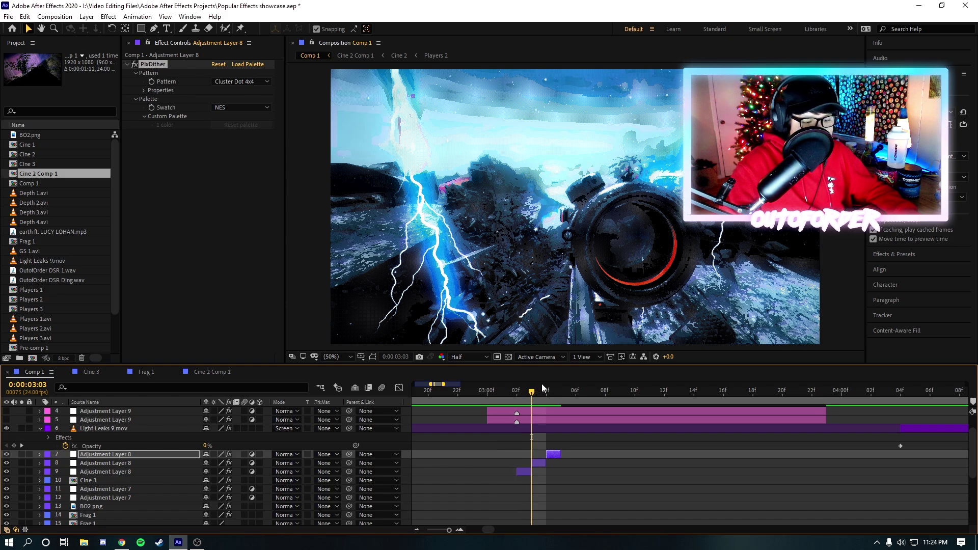
click(543, 390)
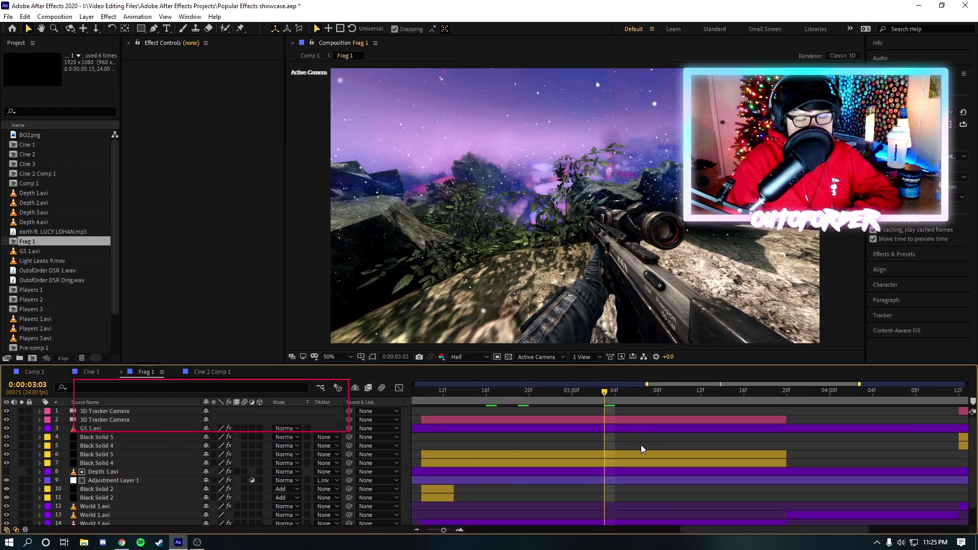
- View Black Solid 4's Trapcode Form, then Black Solid 5's Particular, then return to Form's Sphere - Layered settings
click(616, 463)
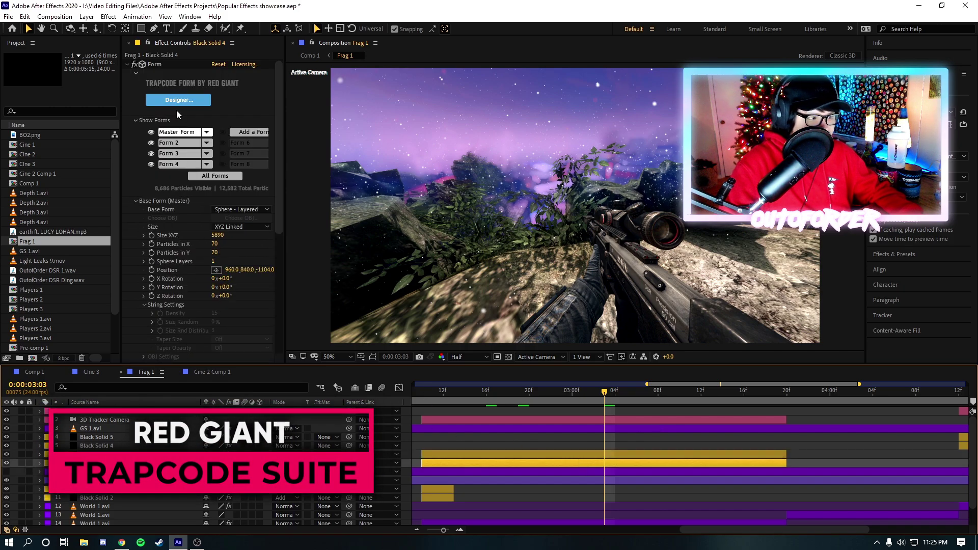
click(573, 455)
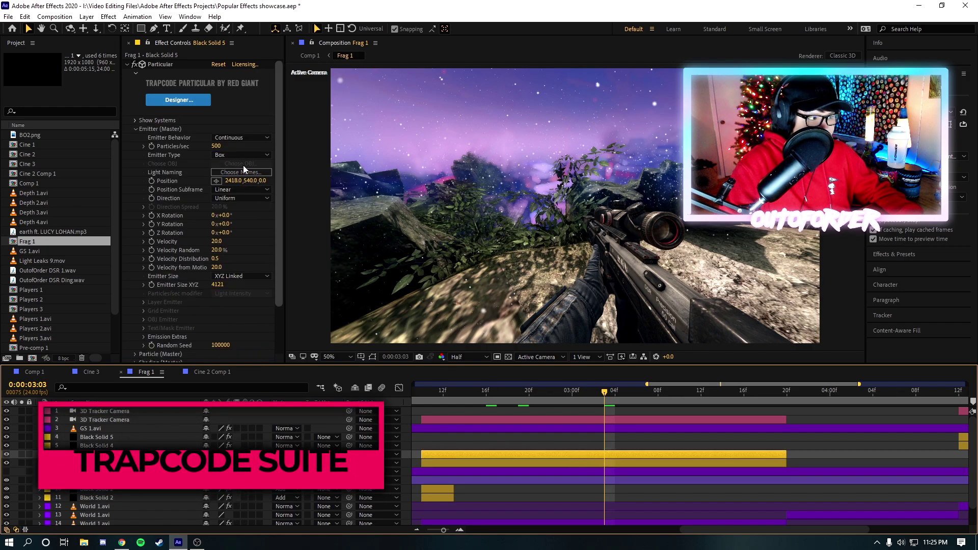
click(470, 461)
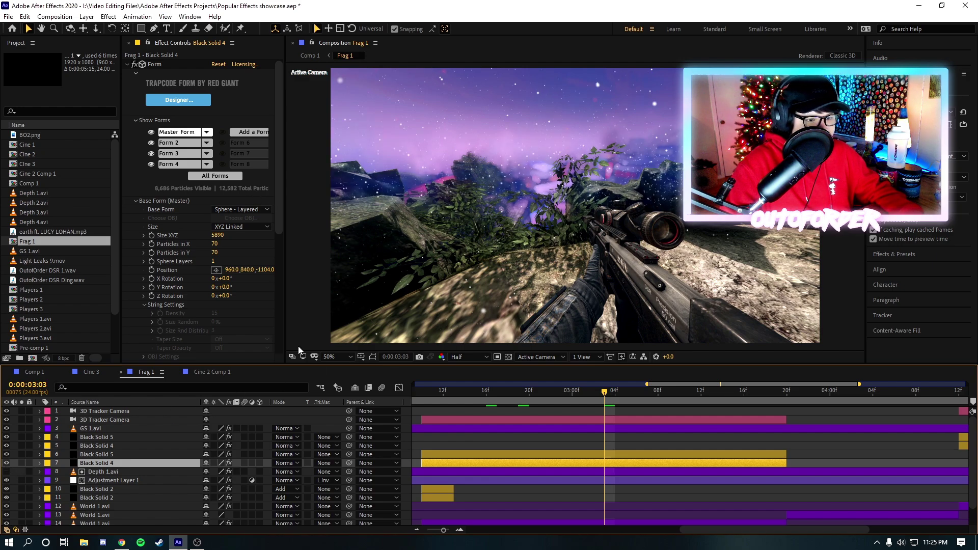
mouse_move(441, 394)
mouse_down()
mouse_move(493, 397)
mouse_move(431, 400)
mouse_move(443, 399)
mouse_up()
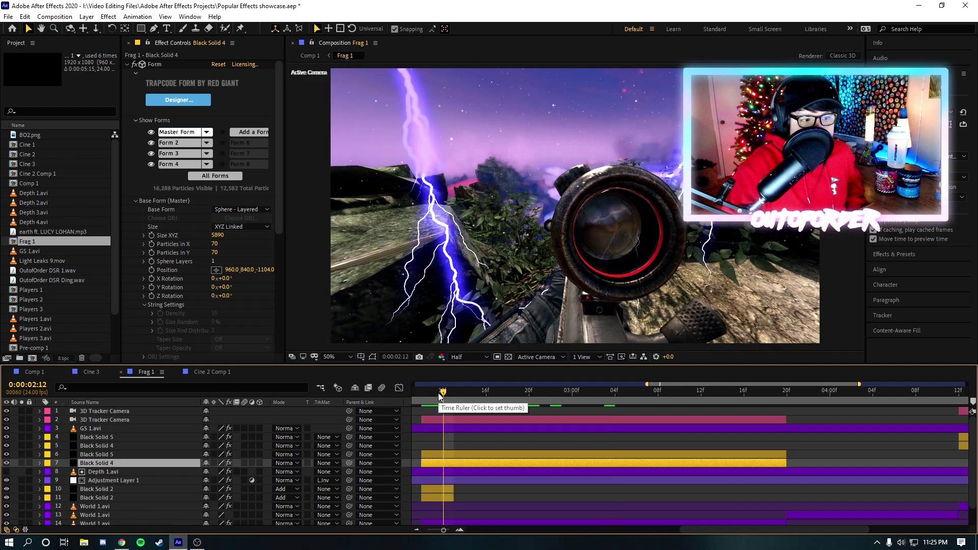
click(421, 393)
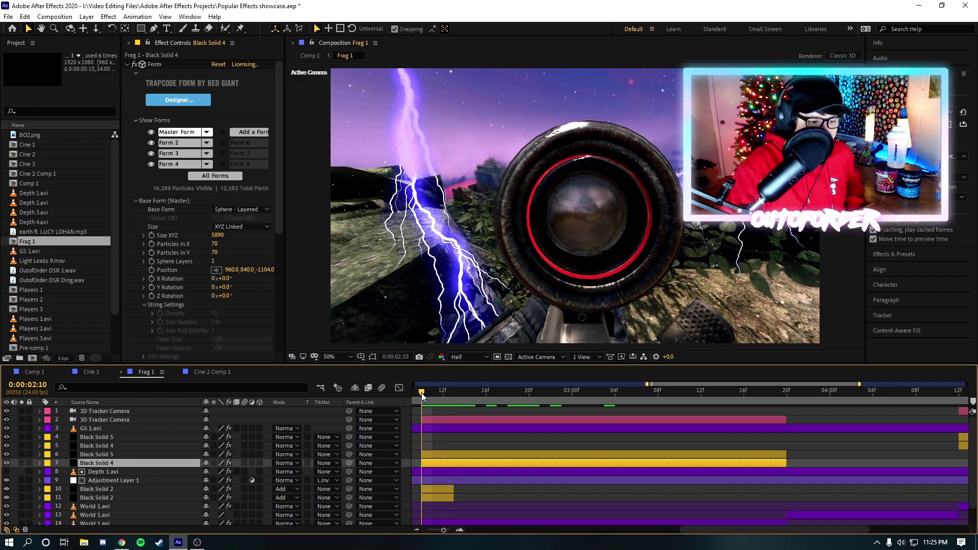
drag(420, 392, 550, 392)
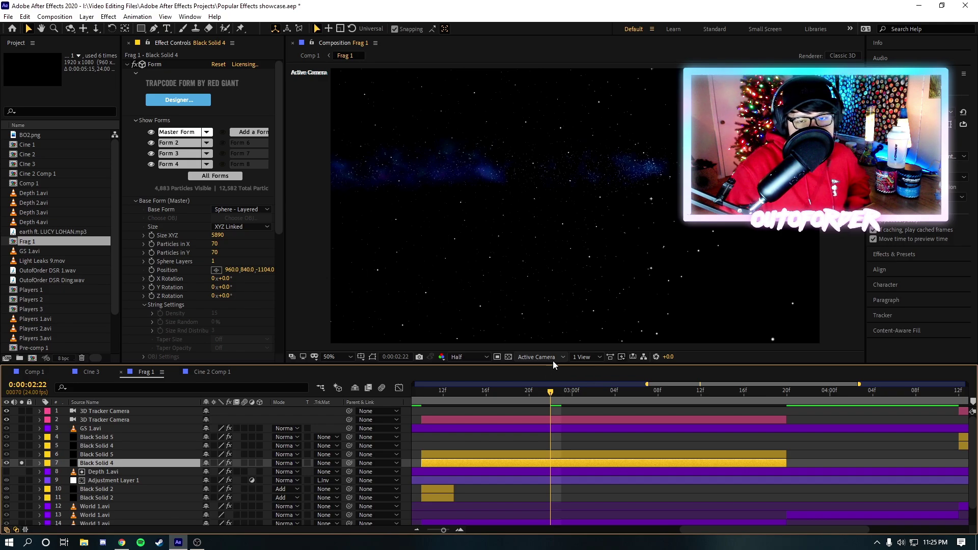
drag(570, 393, 635, 402)
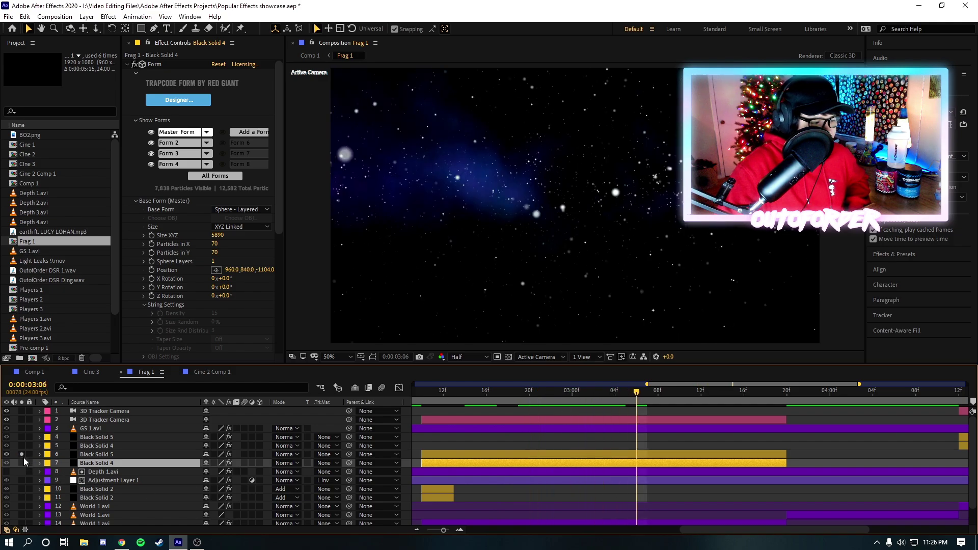
drag(476, 394, 615, 397)
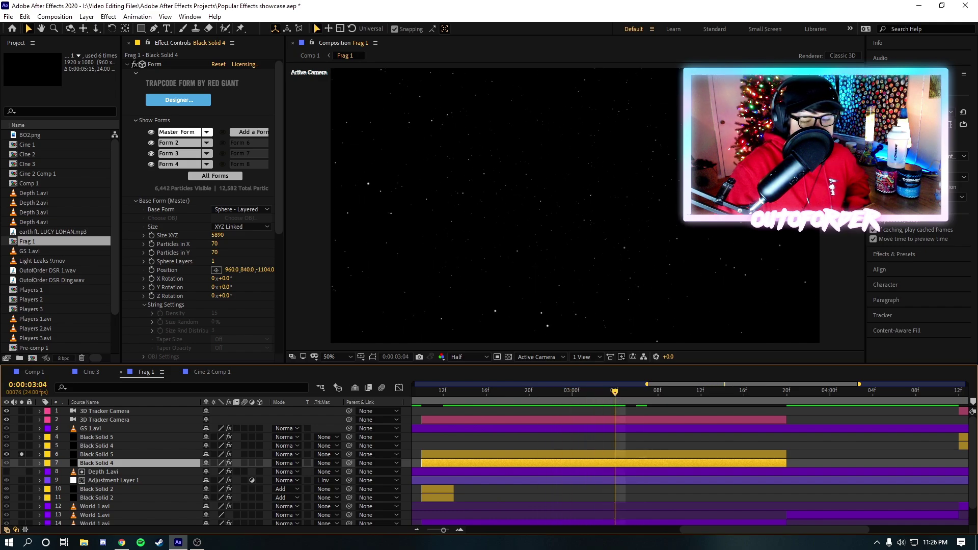
click(21, 453)
key(minus)
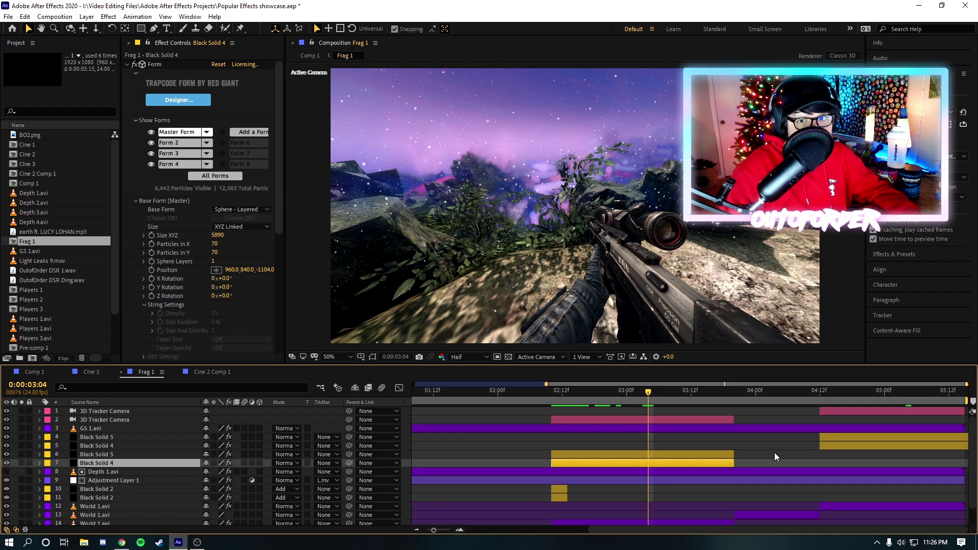
key(minus)
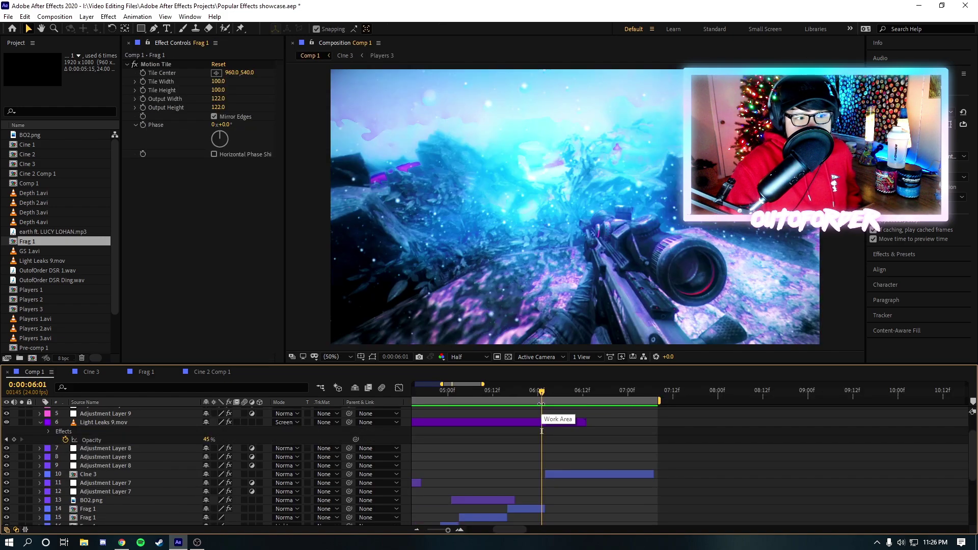
- Scrub forward through Comp 1 and select Cine 3 to show its Trapcode Shine settings
drag(555, 392, 600, 393)
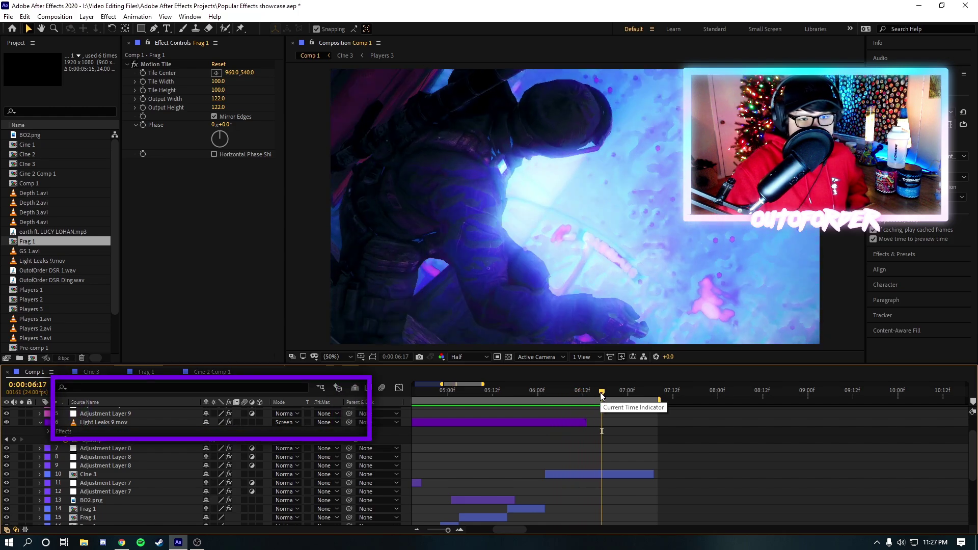
scroll(661, 433, up, 3)
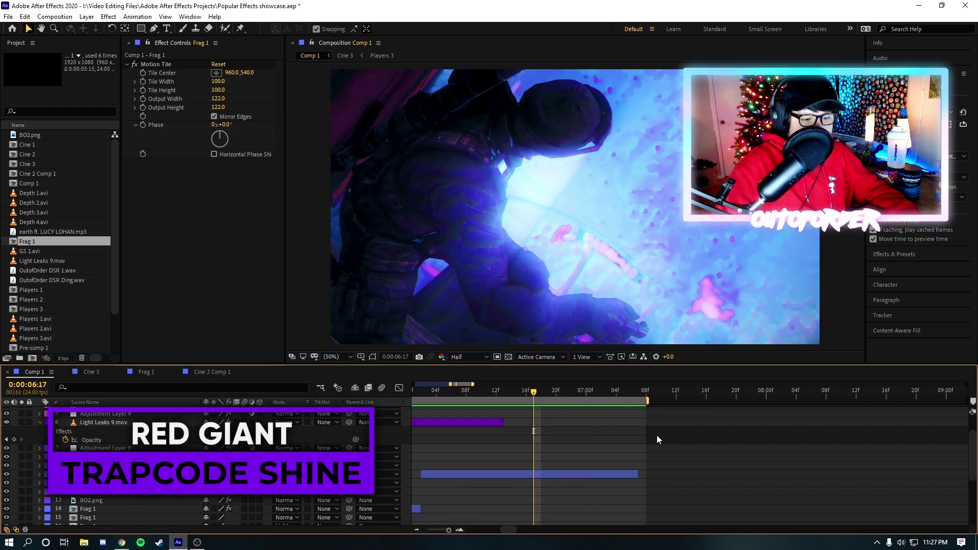
scroll(661, 433, left, 3)
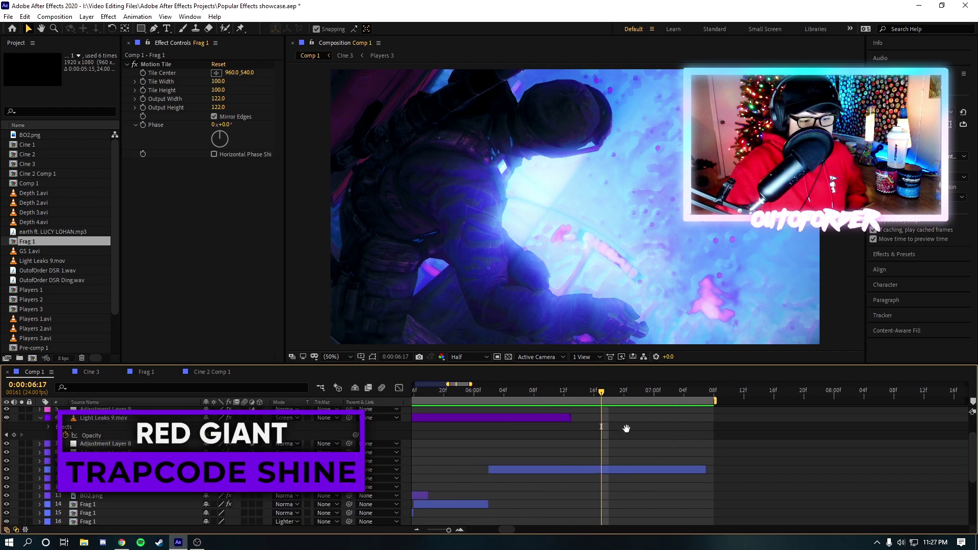
scroll(617, 423, left, 1)
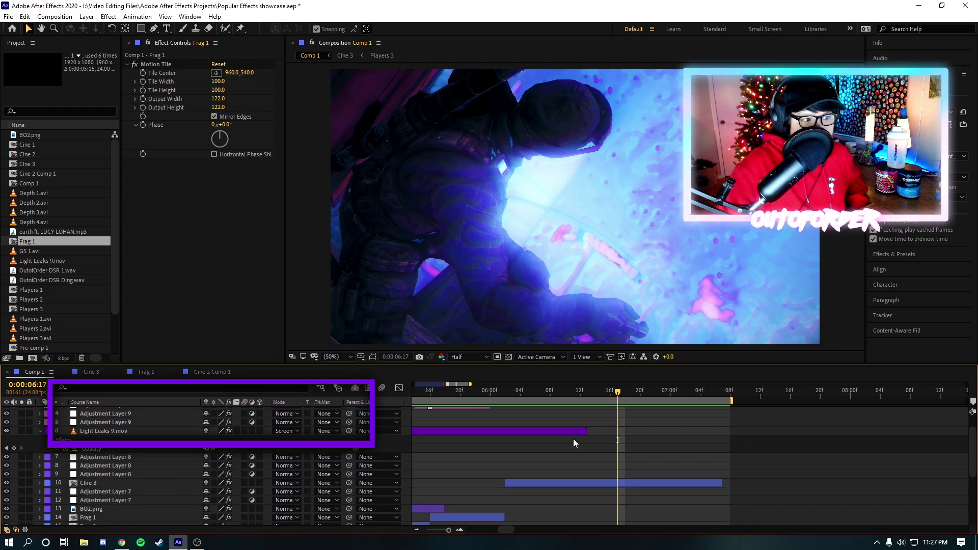
click(625, 484)
click(610, 393)
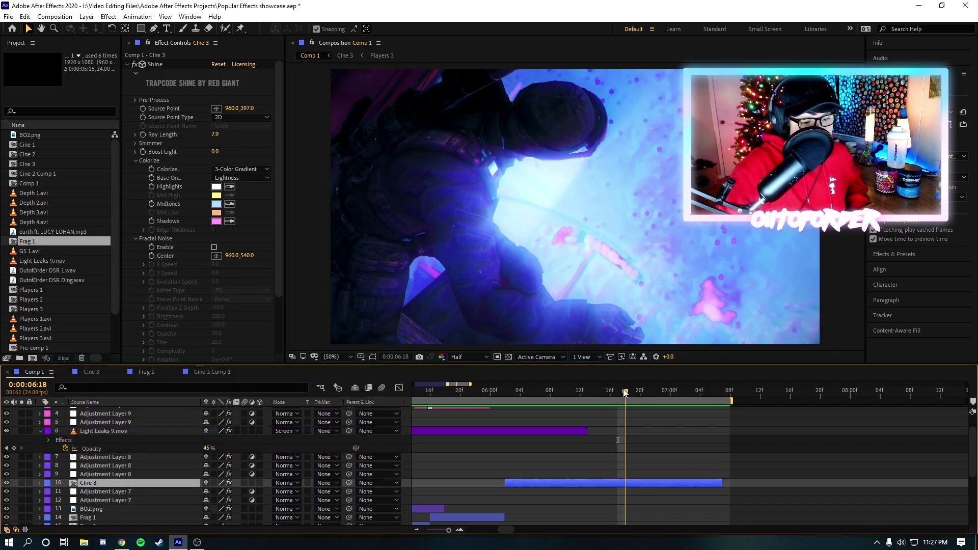
drag(625, 391, 655, 391)
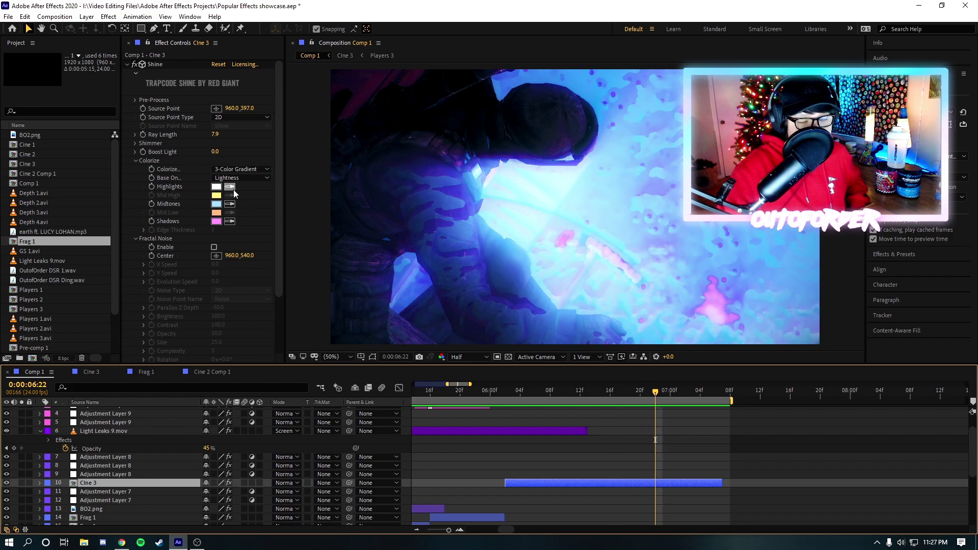
drag(510, 406, 640, 391)
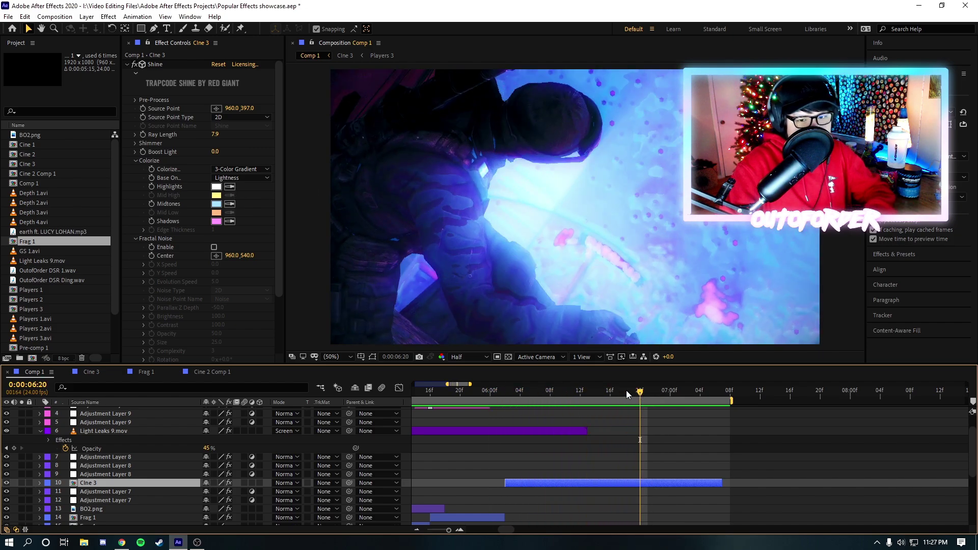
click(646, 392)
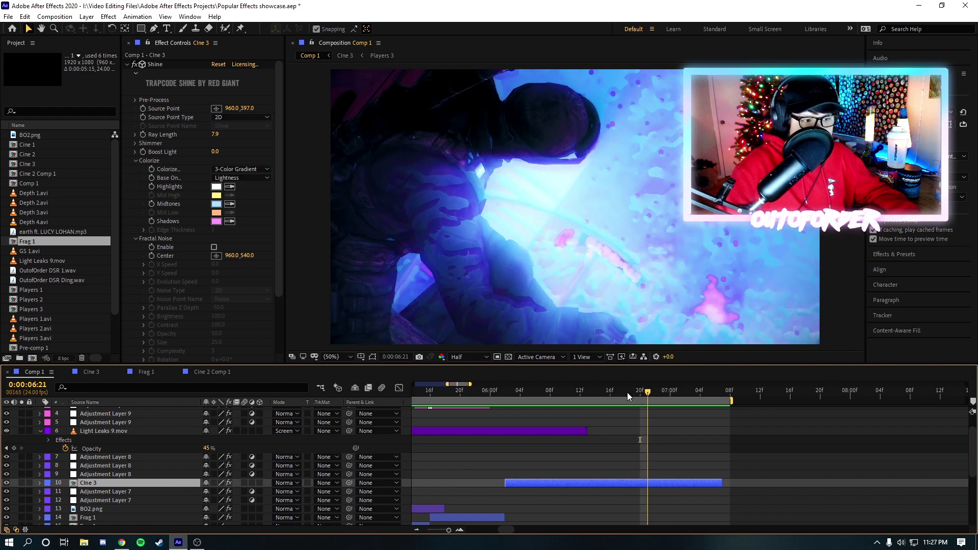
mouse_move(628, 393)
mouse_down()
mouse_move(544, 399)
mouse_move(641, 396)
mouse_up()
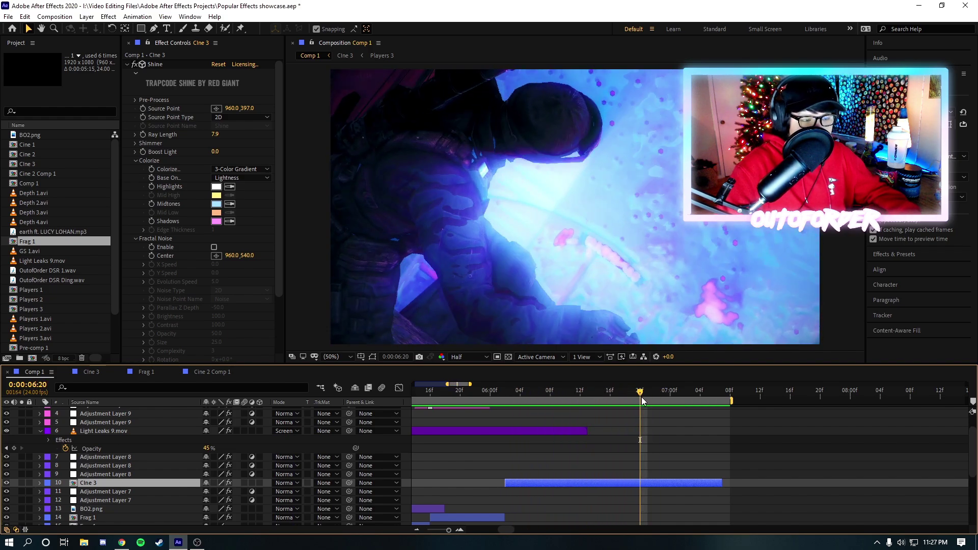
click(137, 64)
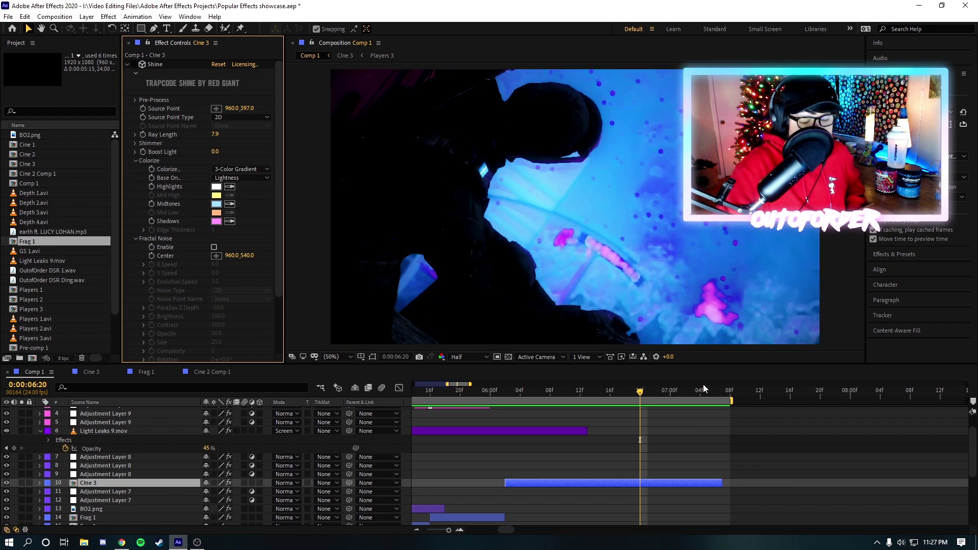
click(135, 65)
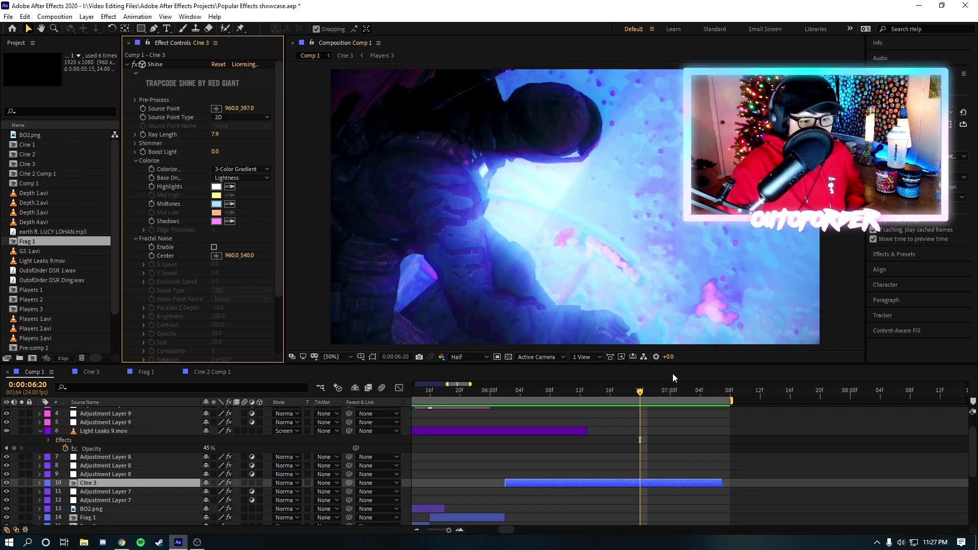
click(680, 393)
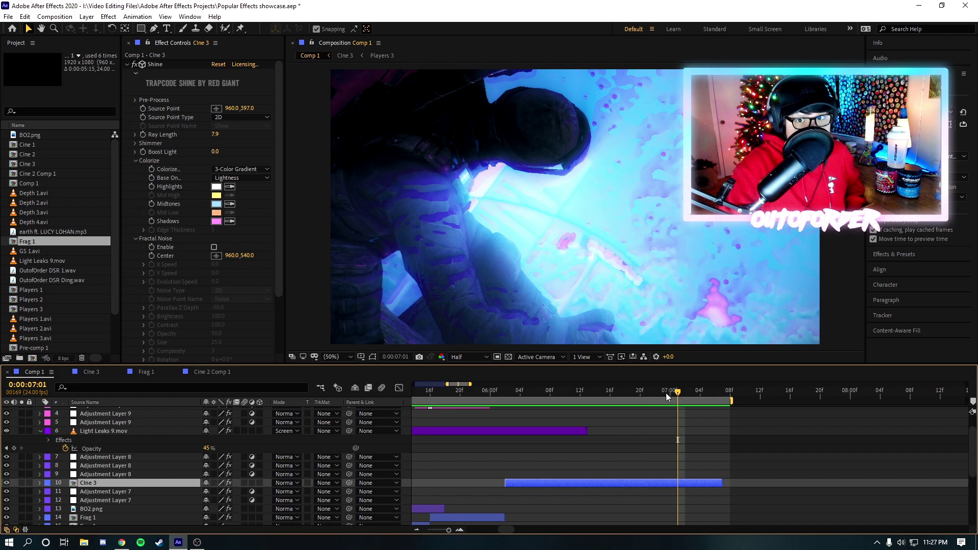
scroll(650, 436, up, 2)
click(576, 393)
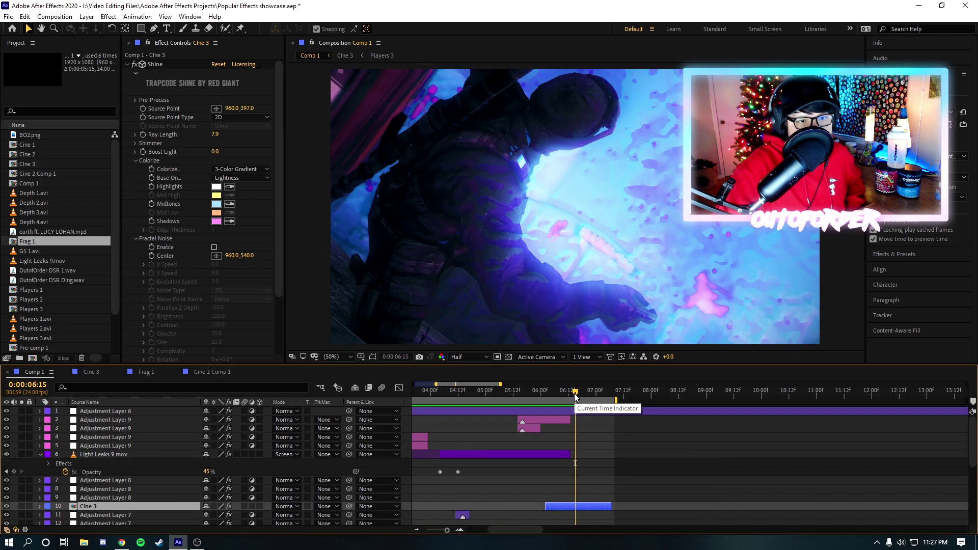
- Preview Comp 1 from its first frame, then stop and set the time to 0:00:01:20
scroll(460, 518, down, 3)
key(space)
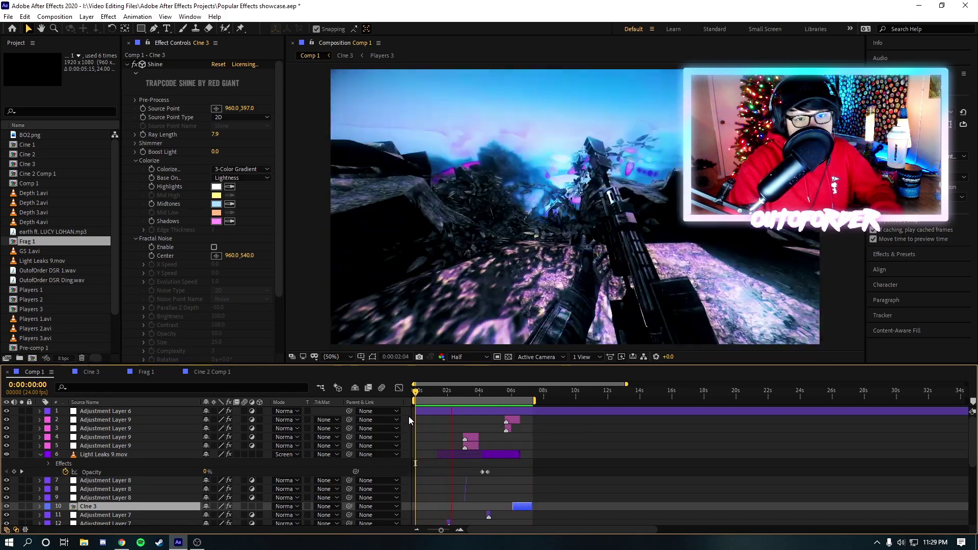
key(equal)
click(475, 393)
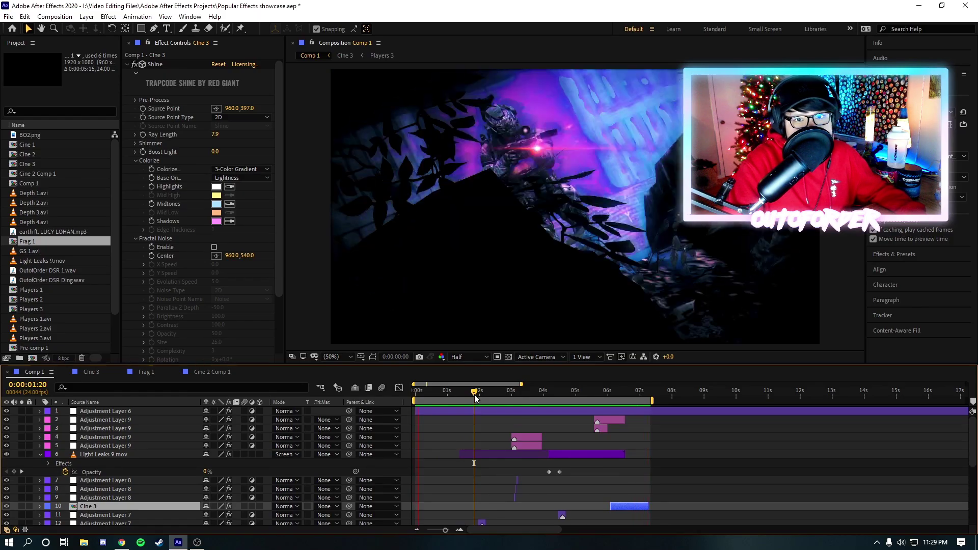